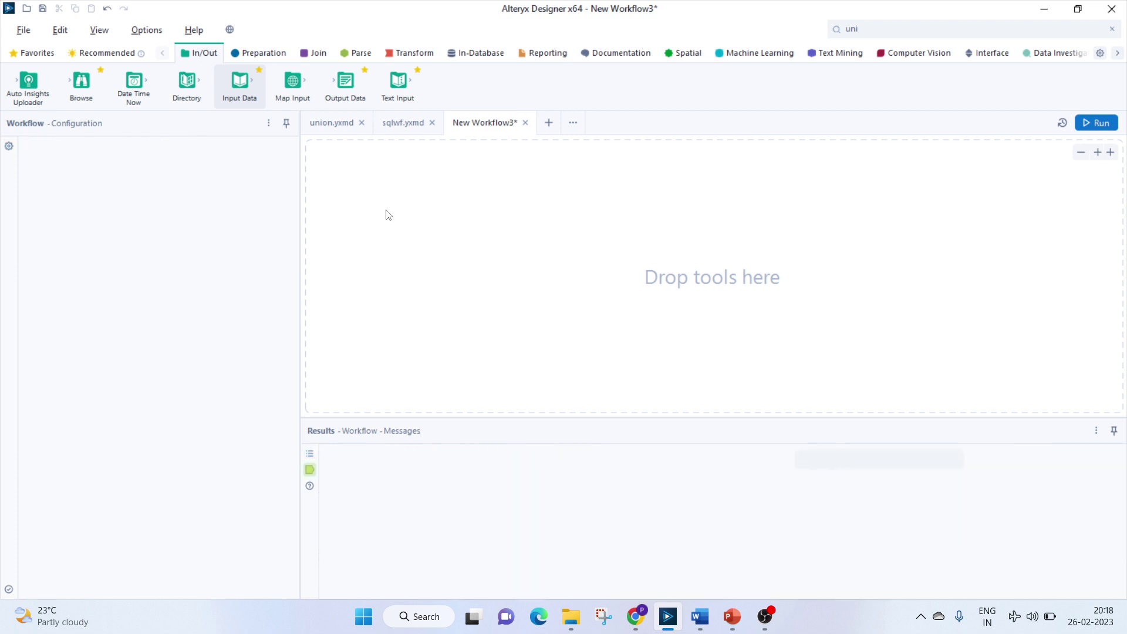
Set up a SQL Server quick connection for the Input Data tool, named test, with localhost as the host
left_click(89, 180)
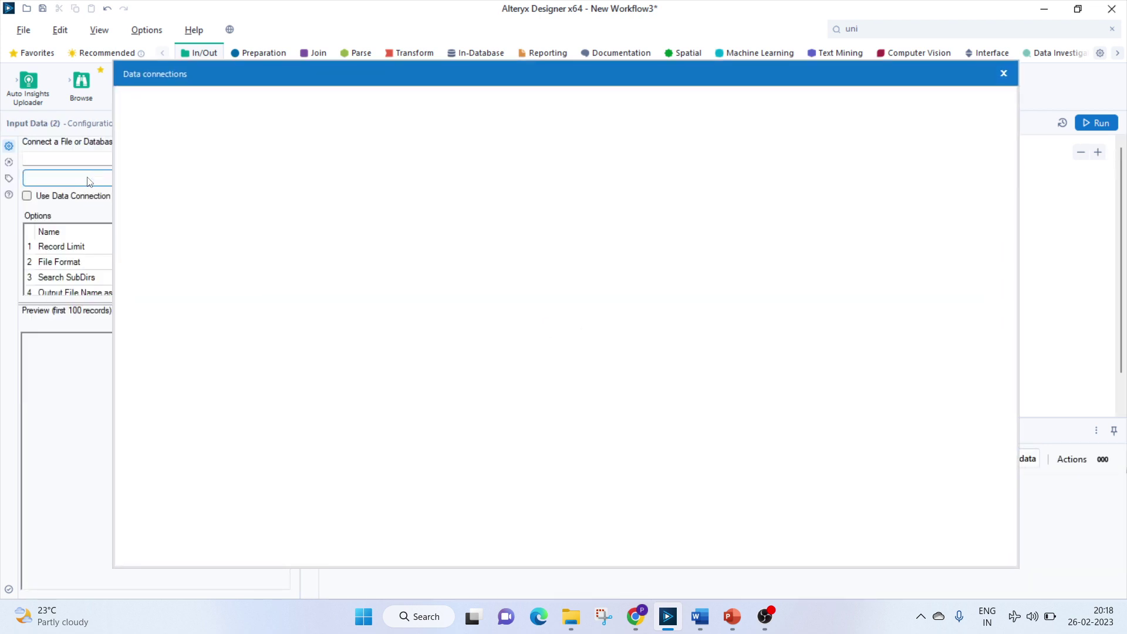
left_click(183, 188)
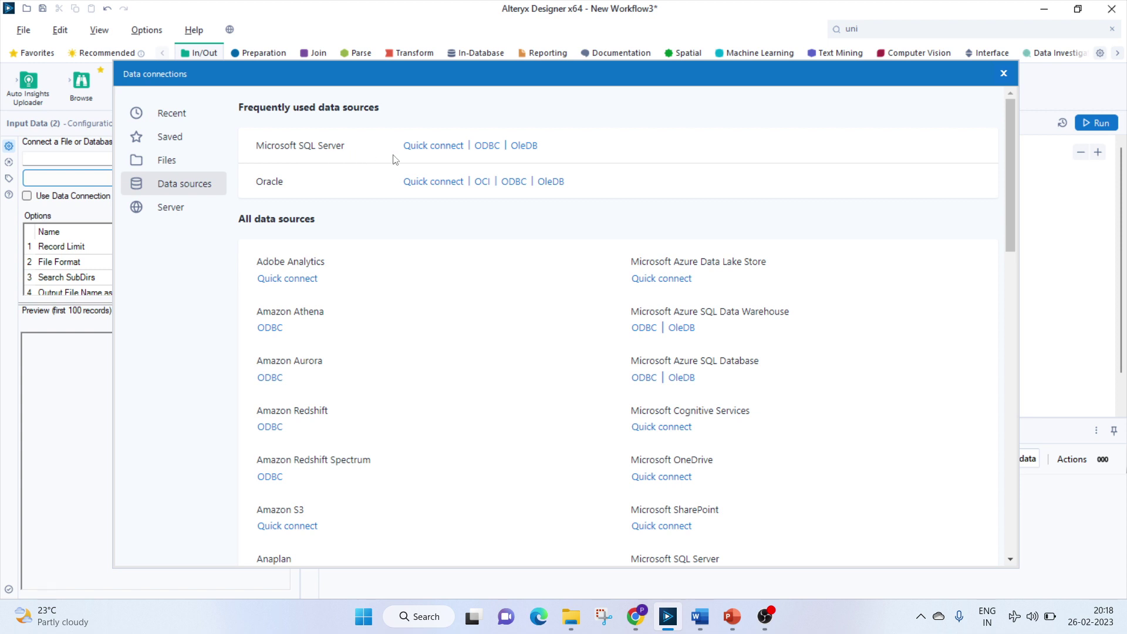
left_click(422, 147)
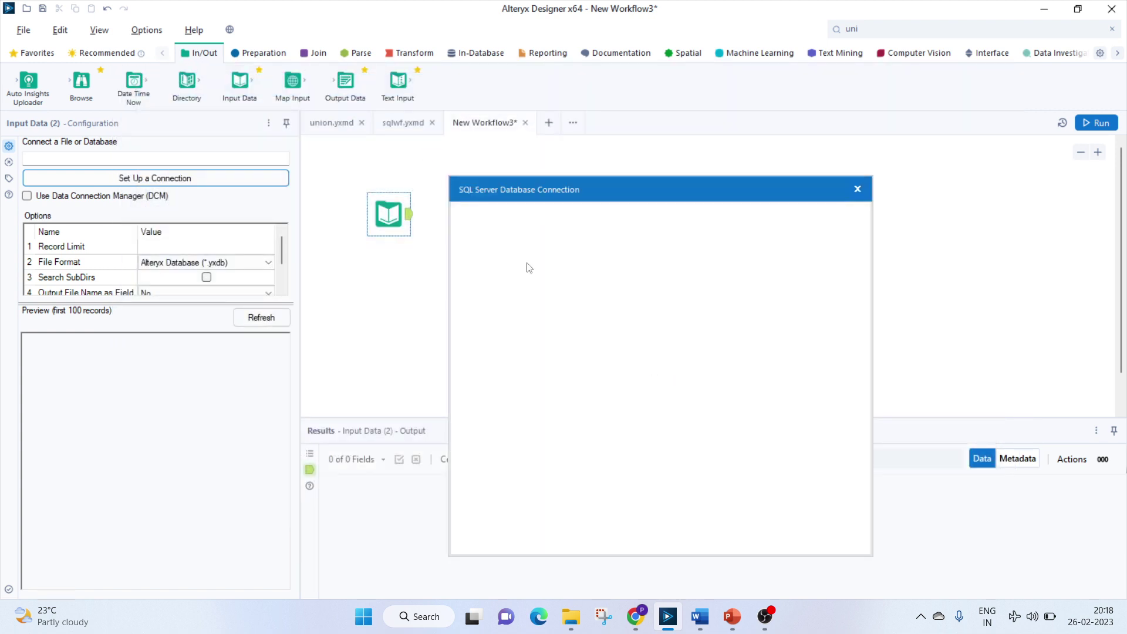
left_click(496, 241)
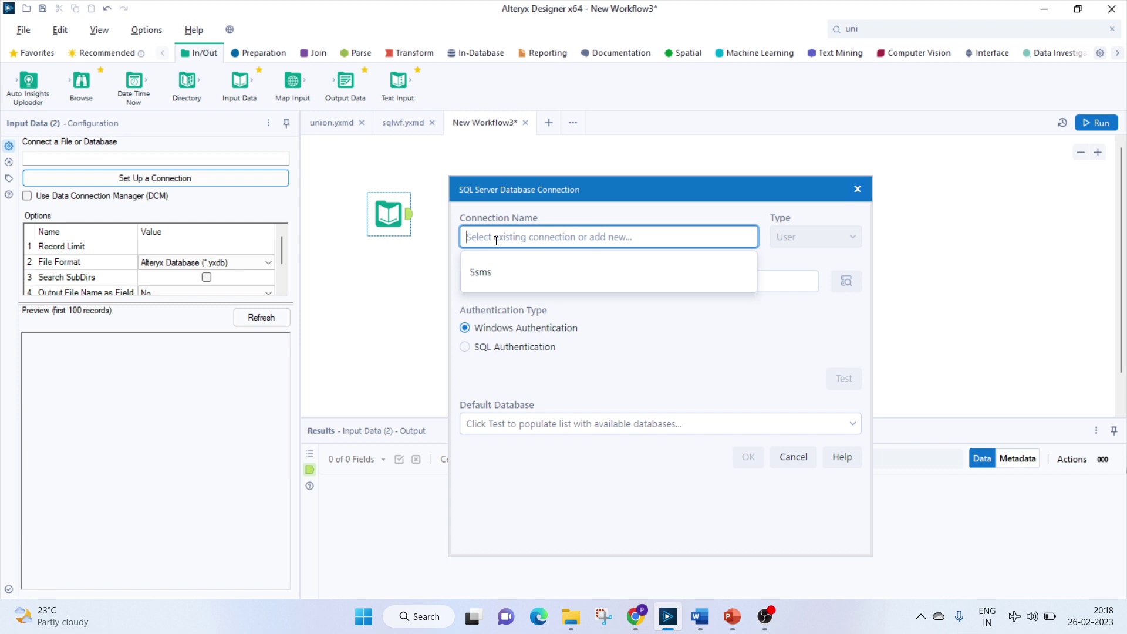
type("test")
left_click(508, 284)
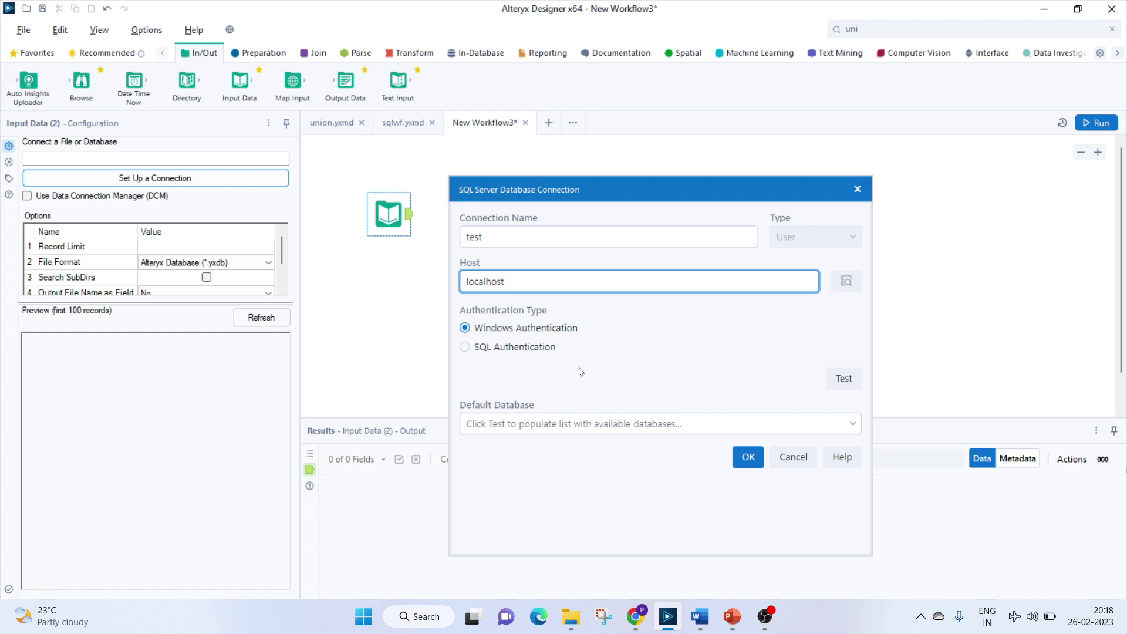
Test the SQL Server connection, choose AdventureWorks2019 as the default database, and cancel the connection setup
left_click(846, 383)
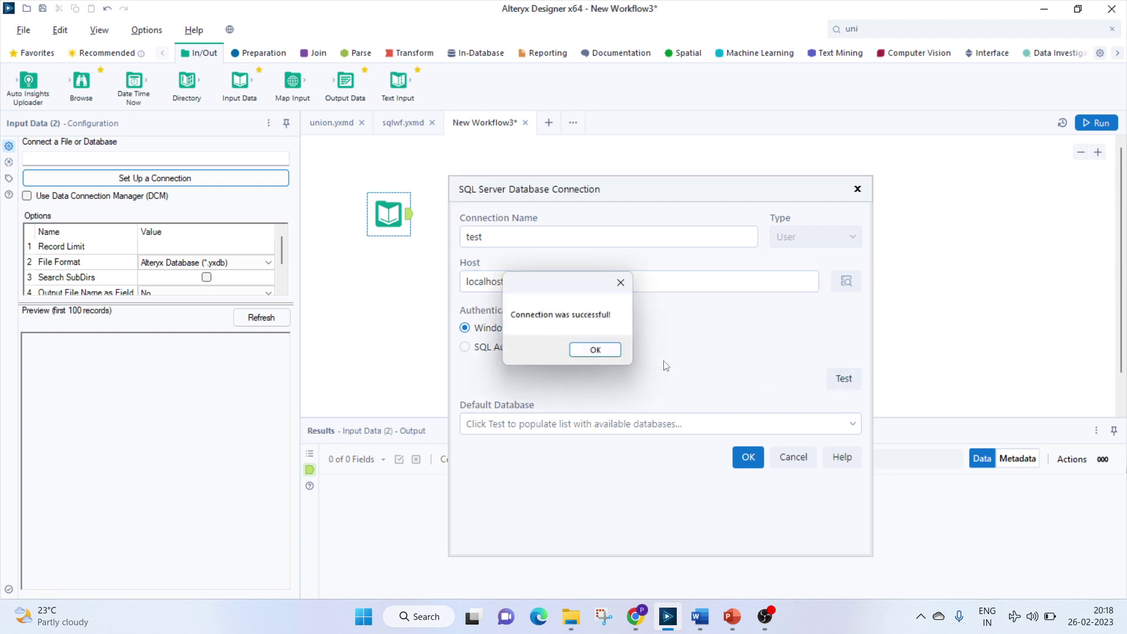
left_click(594, 351)
left_click(537, 425)
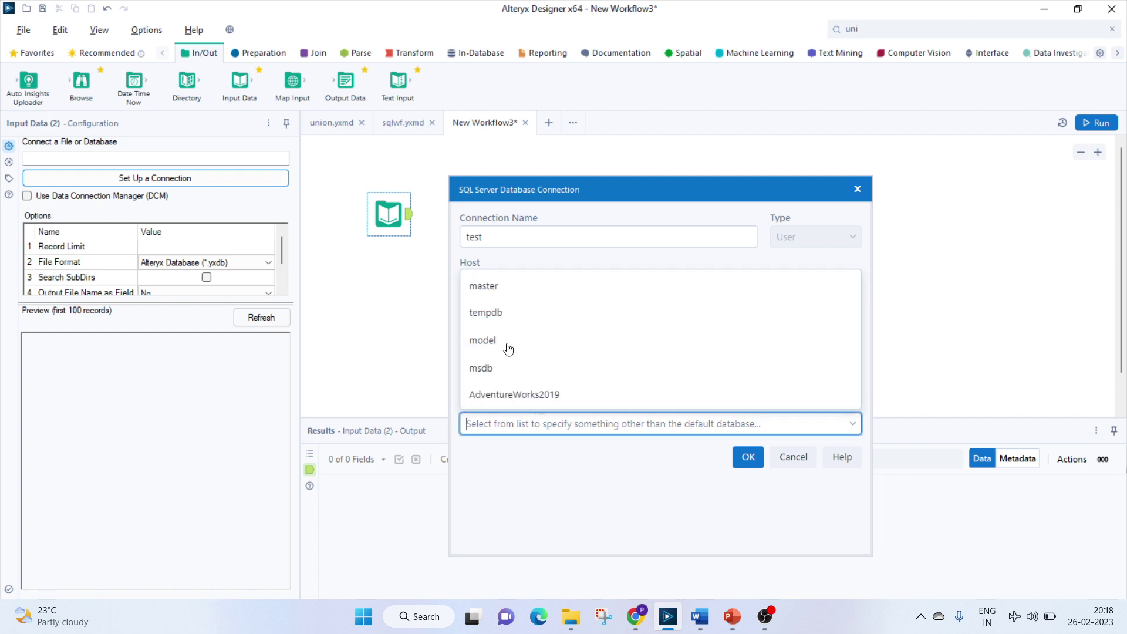
left_click(523, 398)
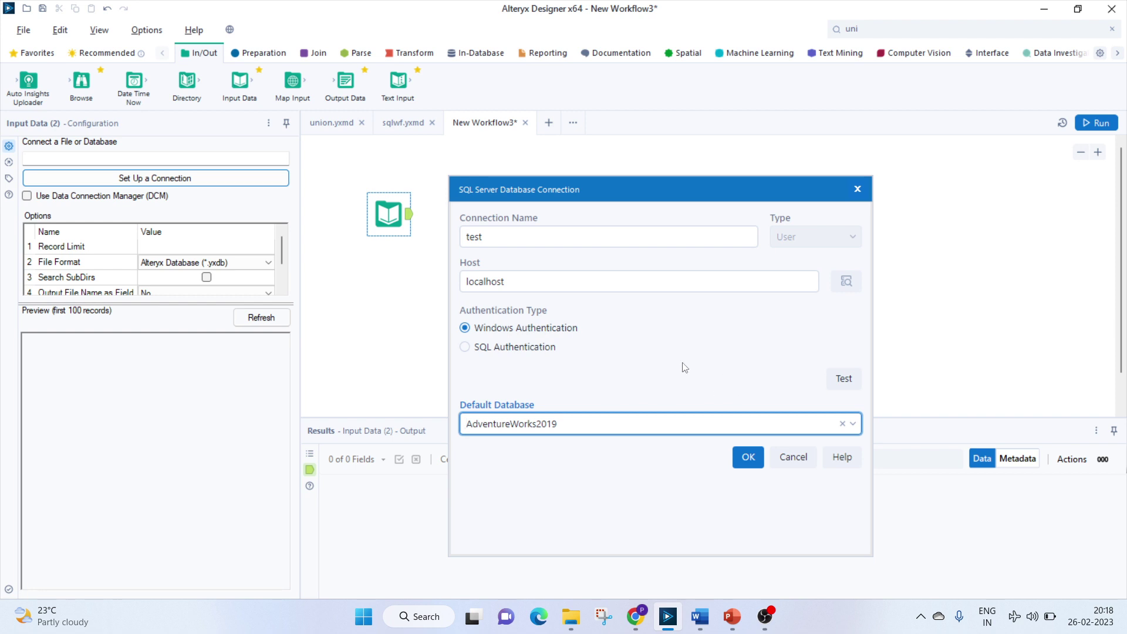
left_click(808, 459)
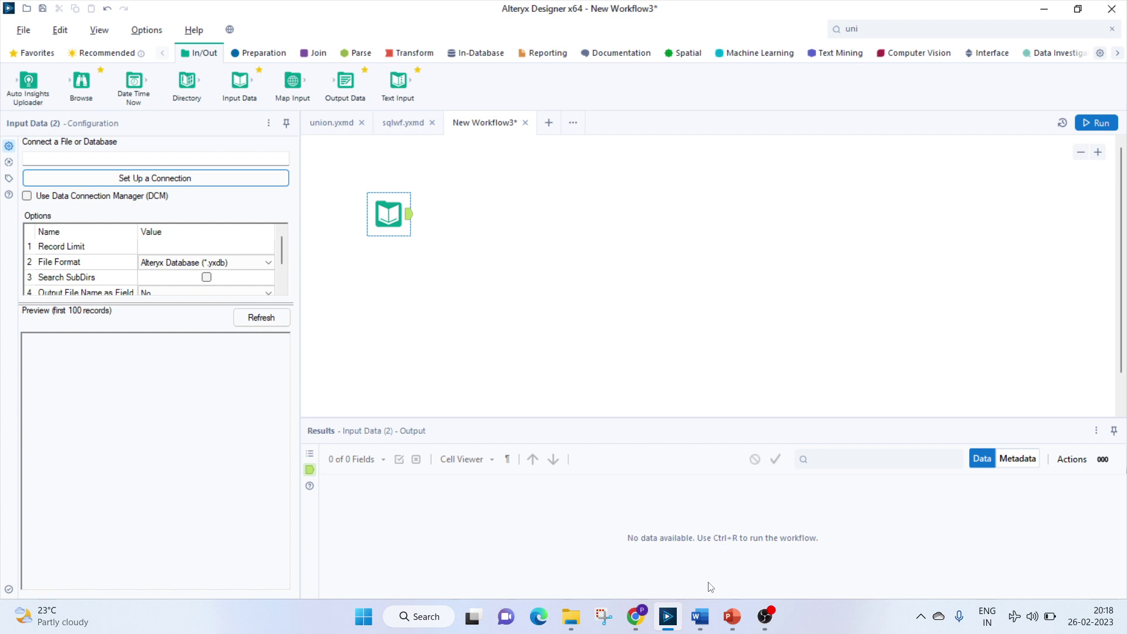
Switch to Chrome and examine the AdventureWorks Human Resources diagram on Dataedo, dismissing the promotional pop-up
left_click(635, 617)
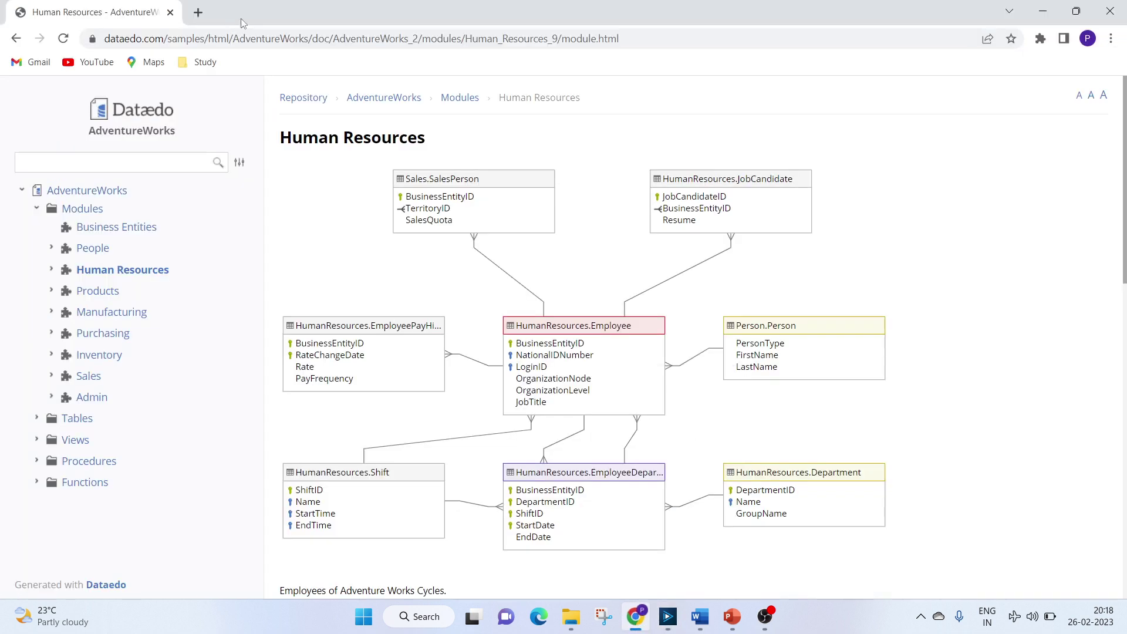
left_click(299, 41)
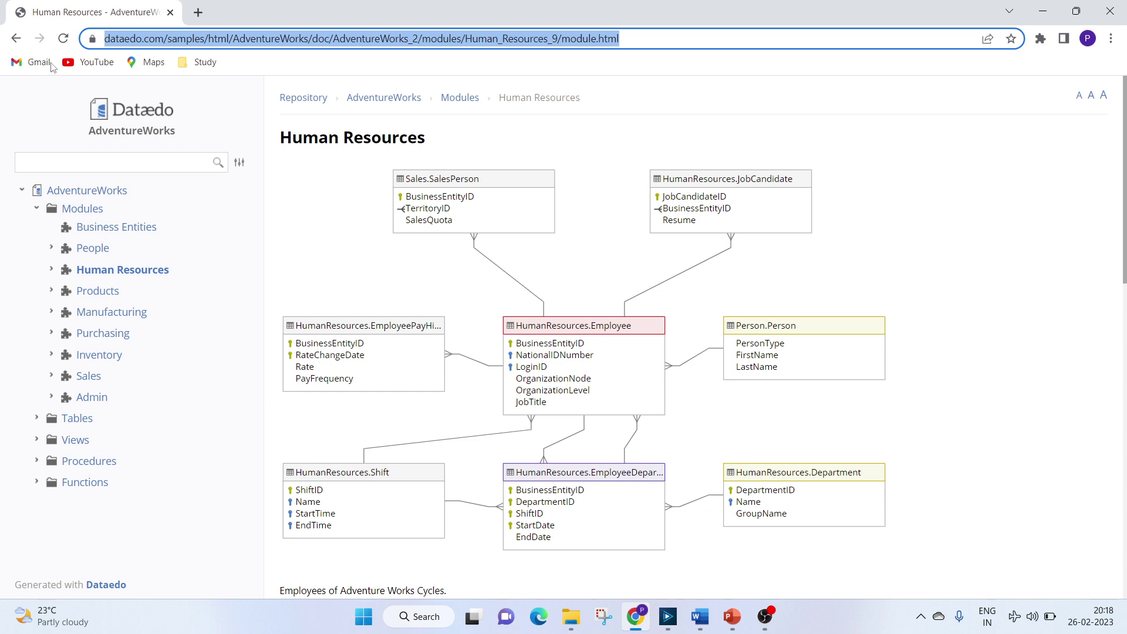
left_click(16, 38)
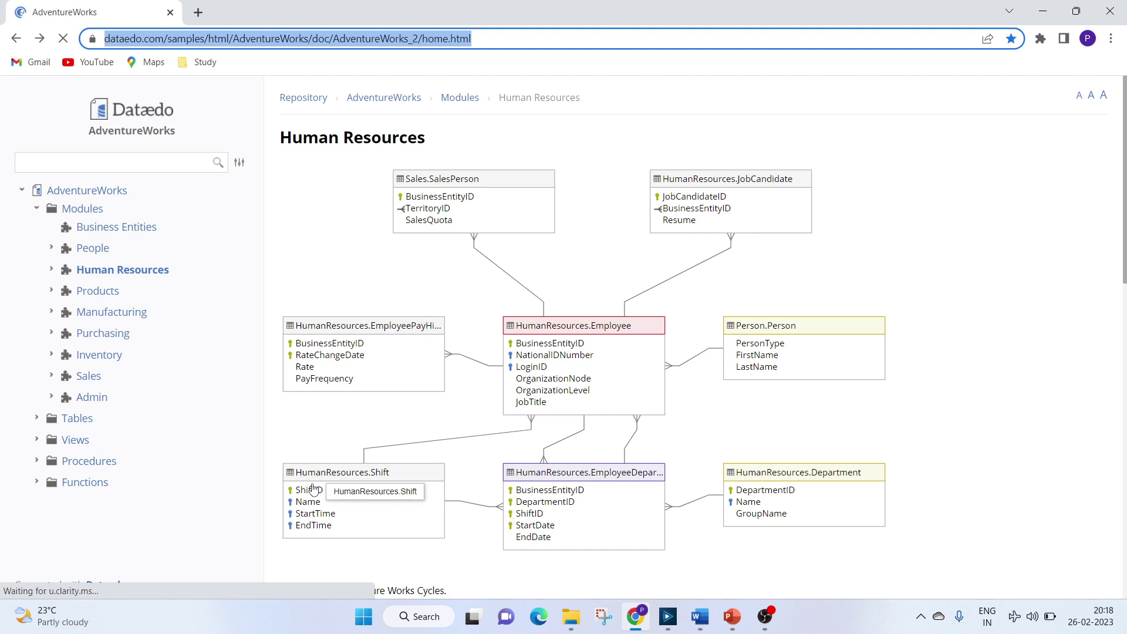
left_click(333, 433)
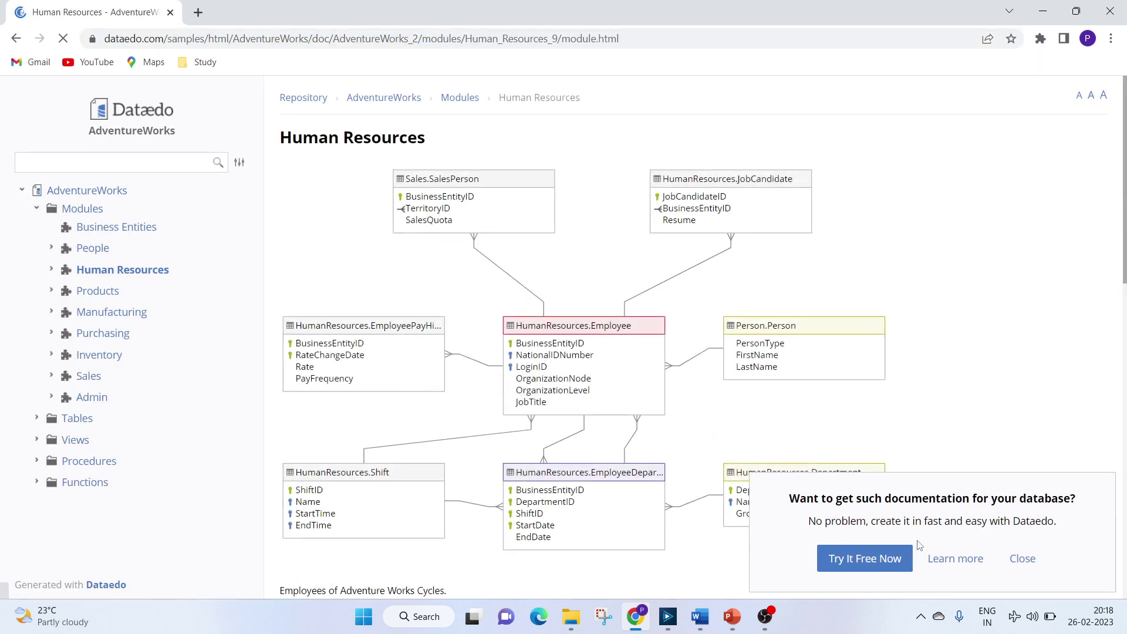
left_click(1025, 565)
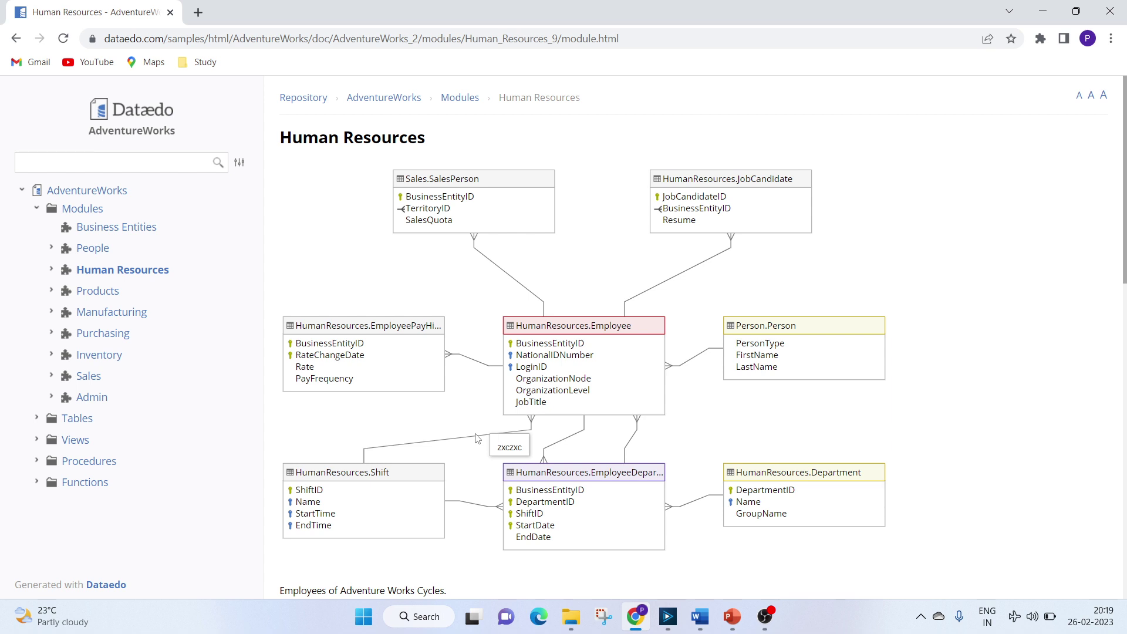
Switch to Word and examine the highlighted tables in the Human Resources diagram at 130% zoom
left_click(705, 619)
scroll(627, 395, "up", 10)
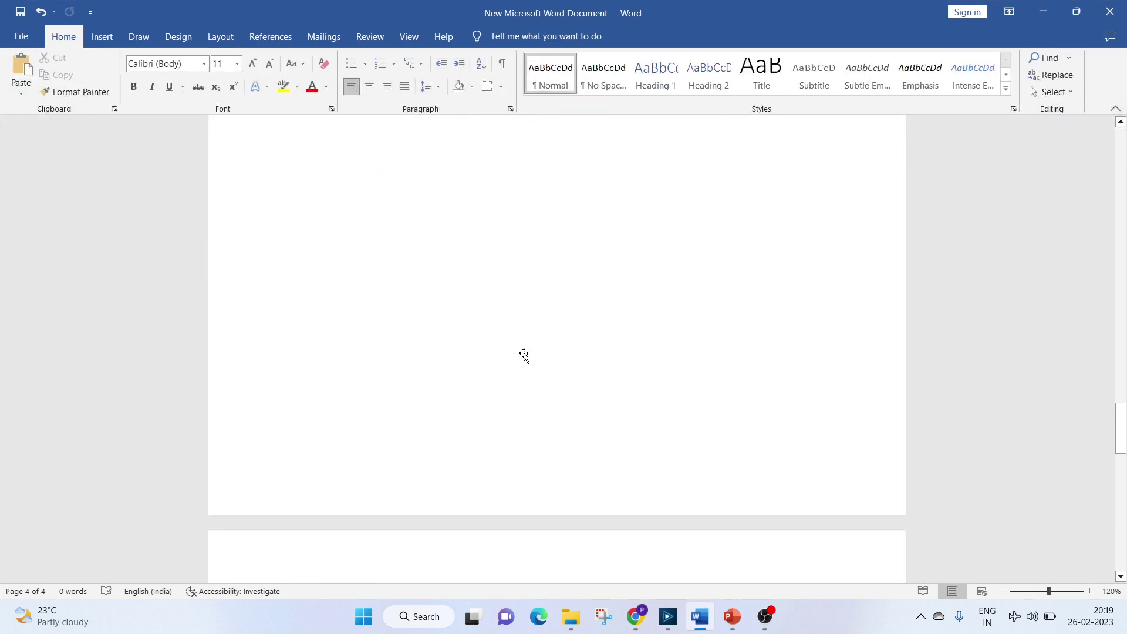
scroll(530, 351, "up", 20)
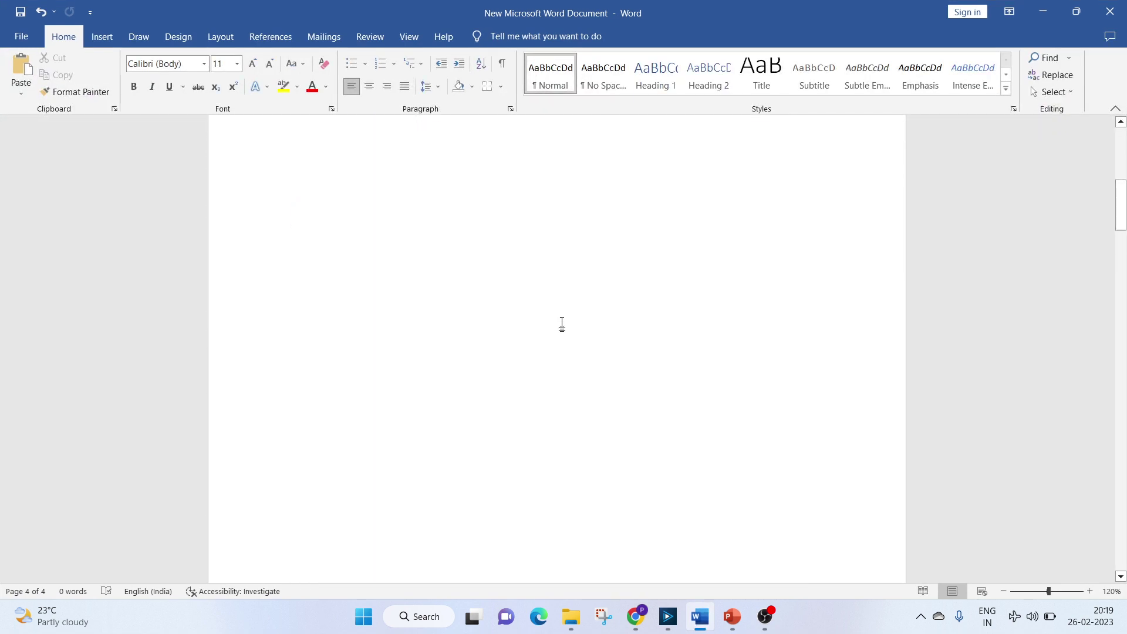
scroll(574, 314, "down", 2)
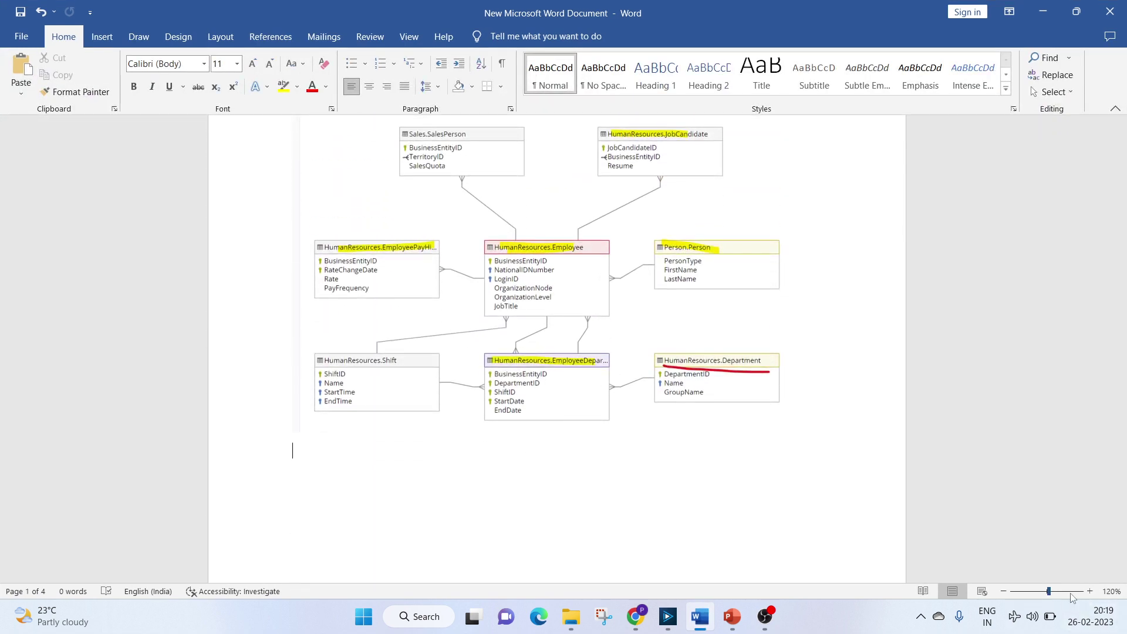
left_click(1090, 591)
scroll(674, 468, "up", 3)
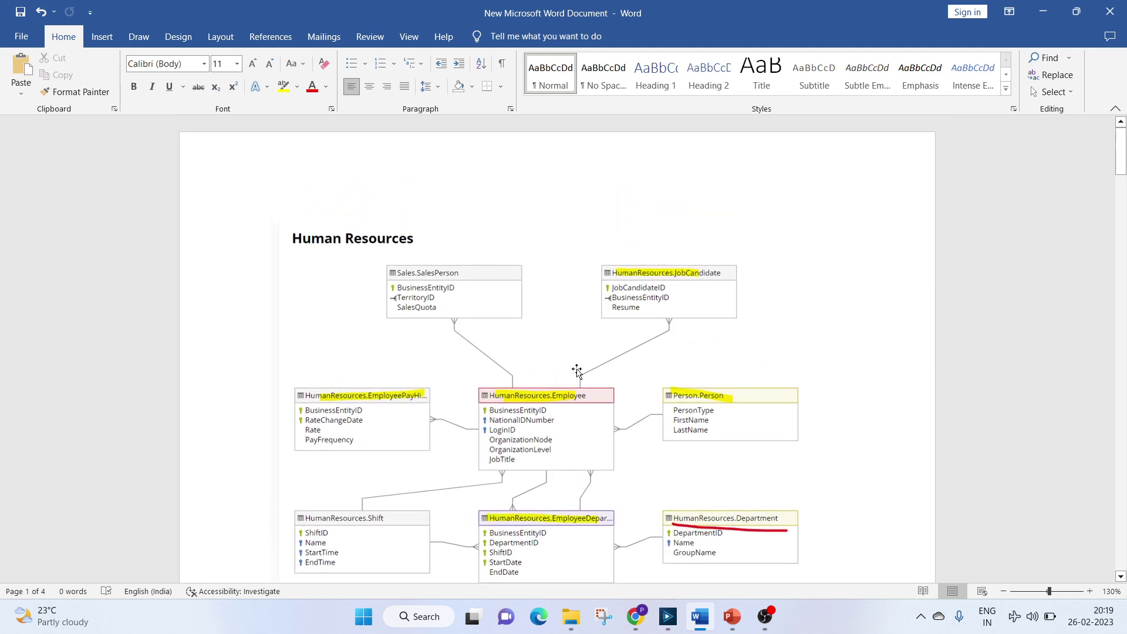
scroll(581, 355, "down", 1)
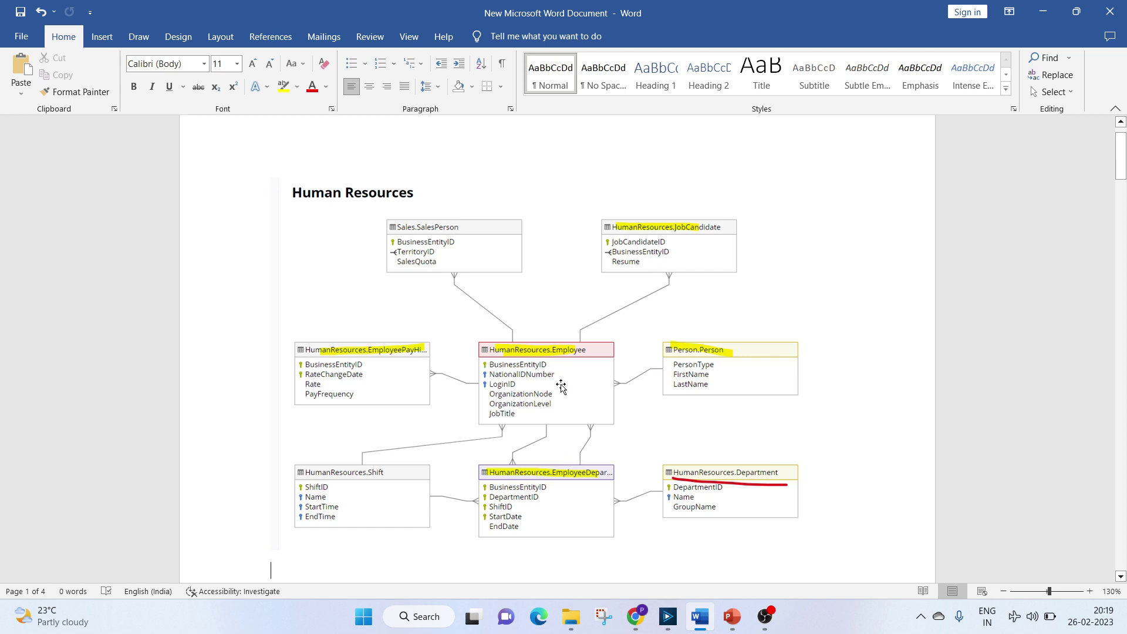
Compare the table relationships in Chrome's Human Resources diagram with the highlighted copy in Word
left_click(635, 617)
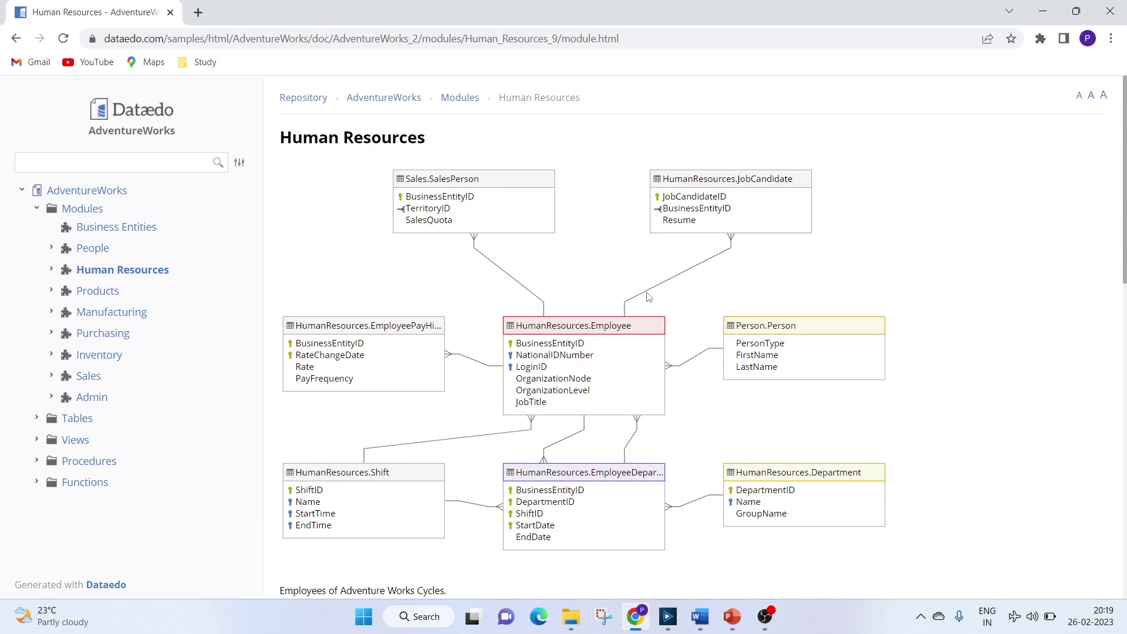
mouse_move(677, 285)
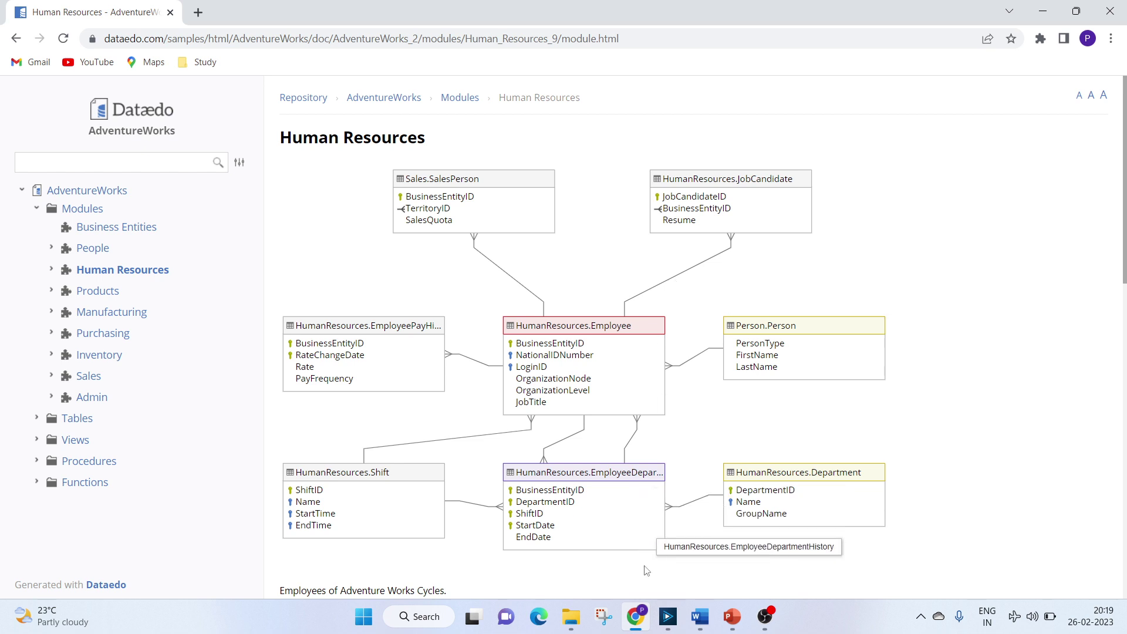
left_click(699, 617)
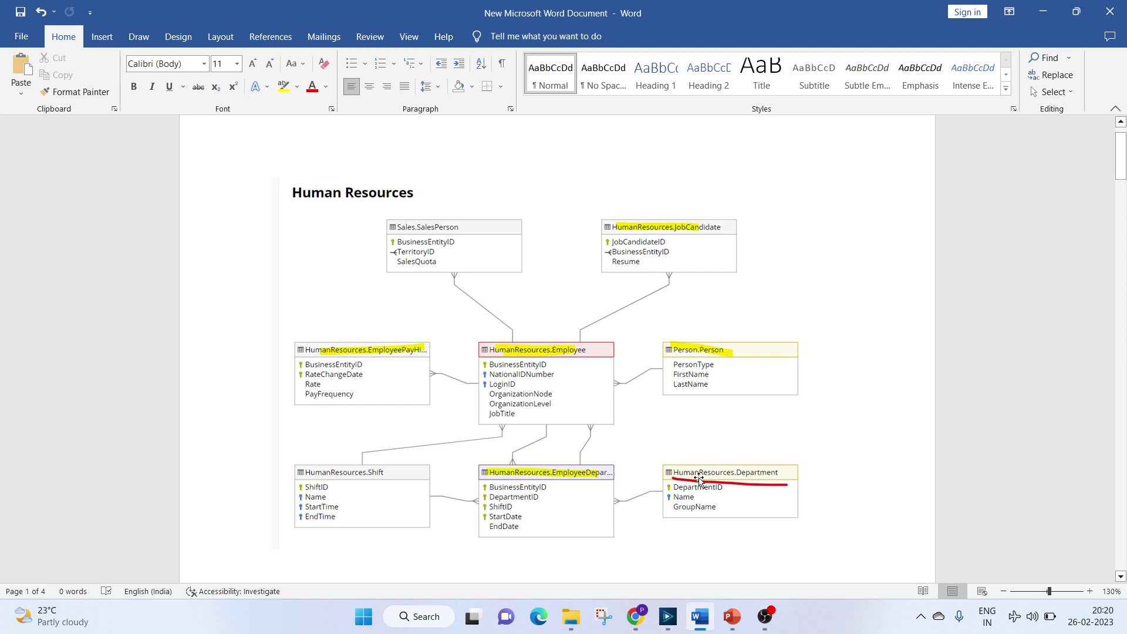
Switch to Alteryx Designer, show the sqlwf.yxmd workflow on an enlarged canvas, and examine its Deptwise Employee container
left_click(669, 626)
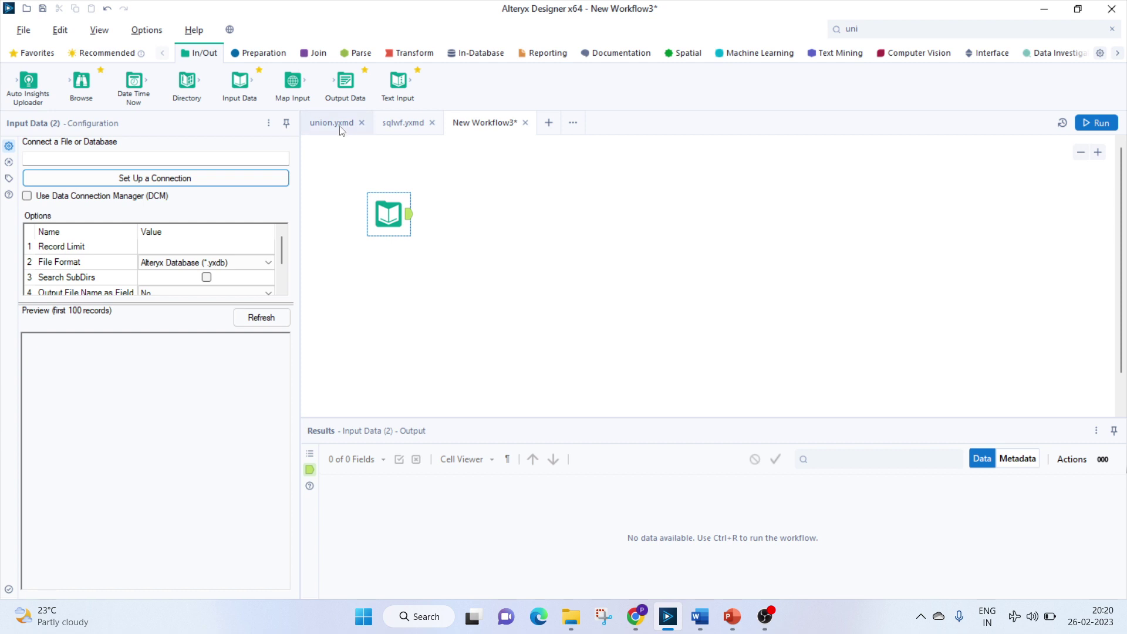
left_click(387, 122)
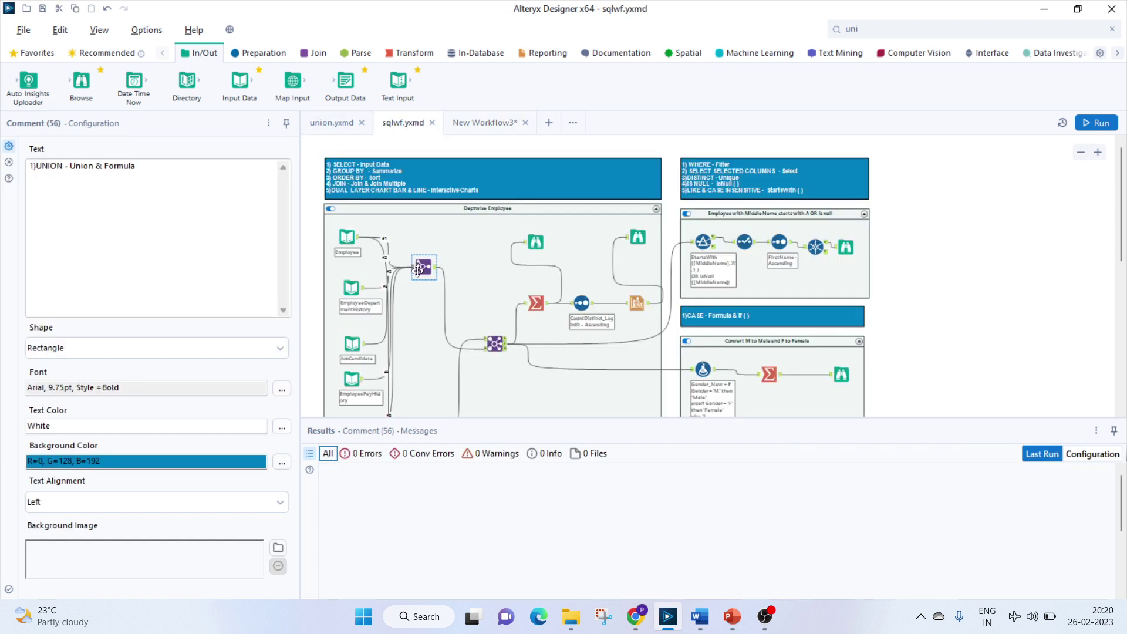
left_click(1098, 152)
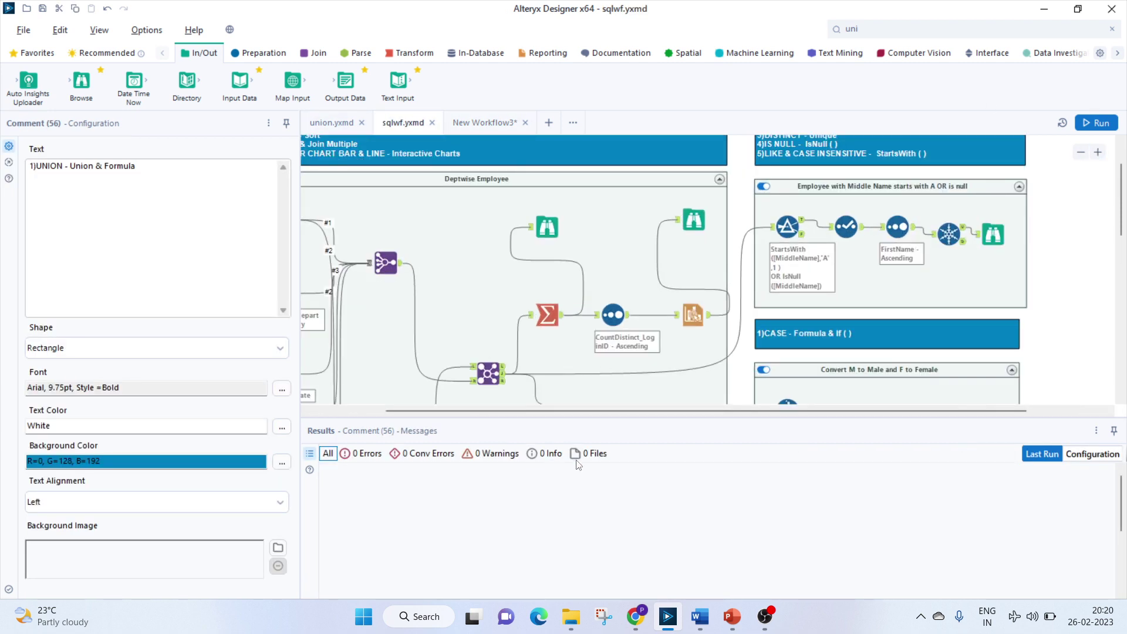
left_click(1115, 432)
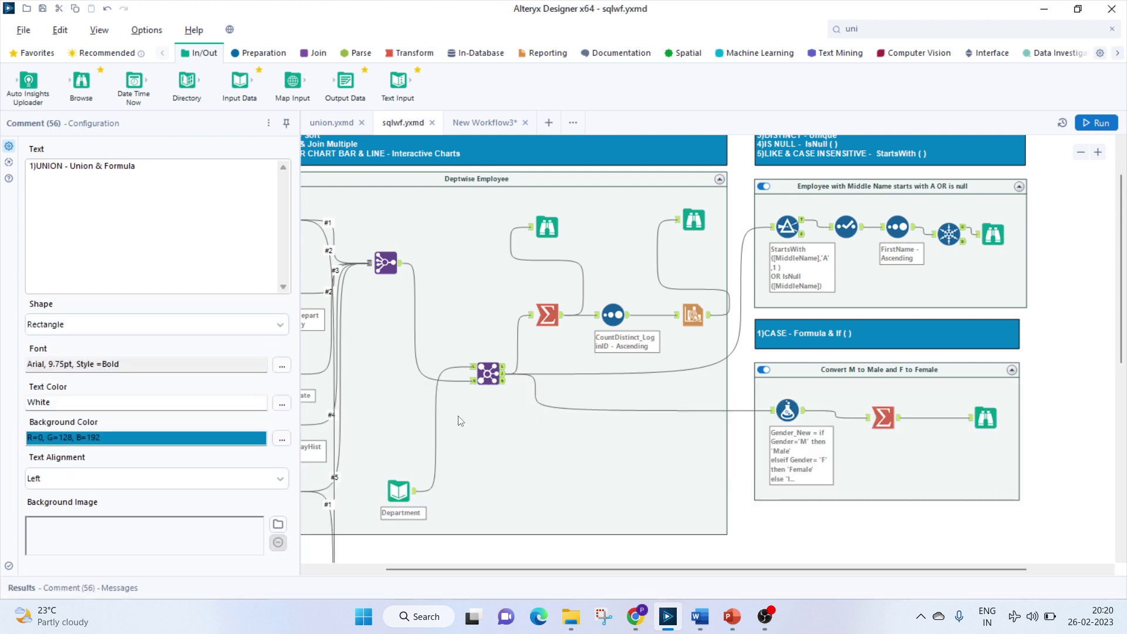
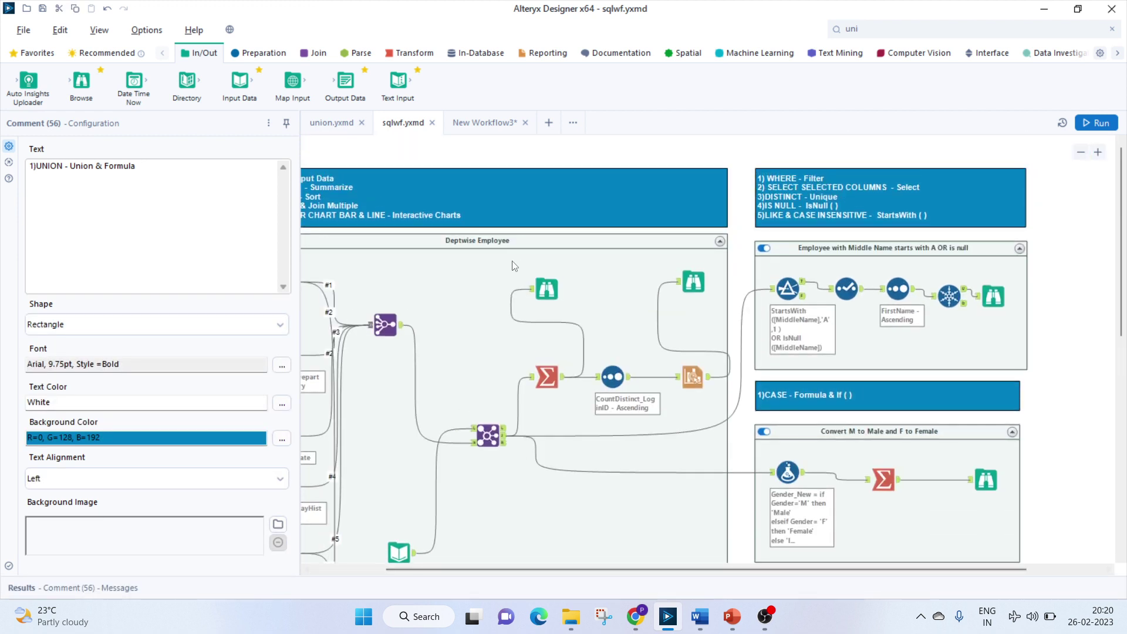
left_click_drag(480, 569, 408, 569)
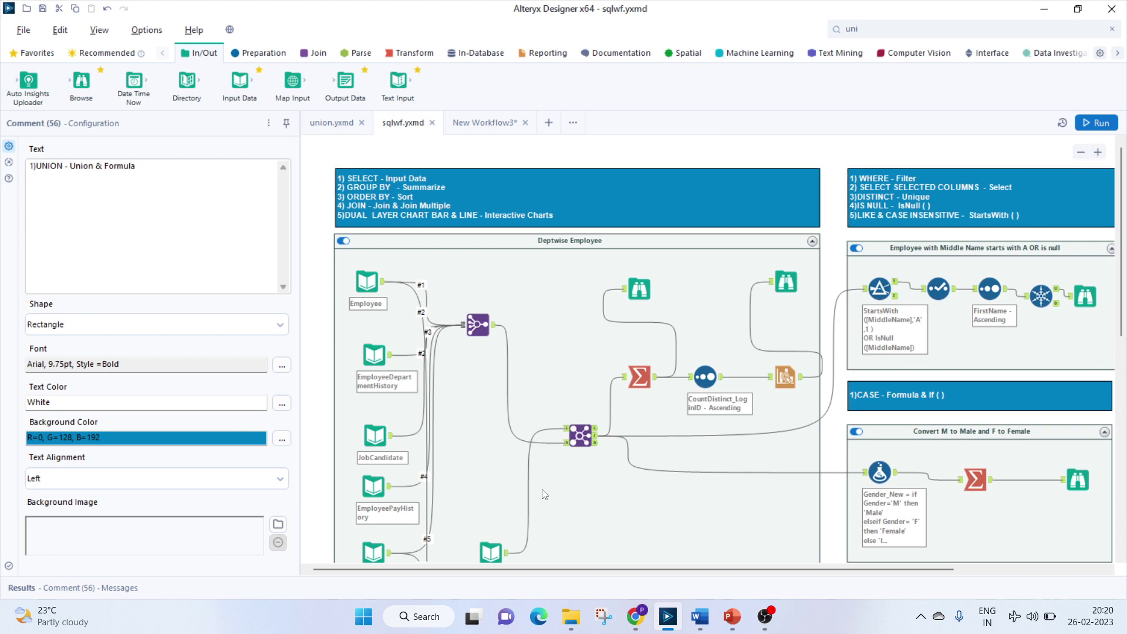
Switch to Word and read the SQL query that joins the employee tables and counts login IDs by department name
left_click(698, 616)
scroll(534, 423, "down", 8)
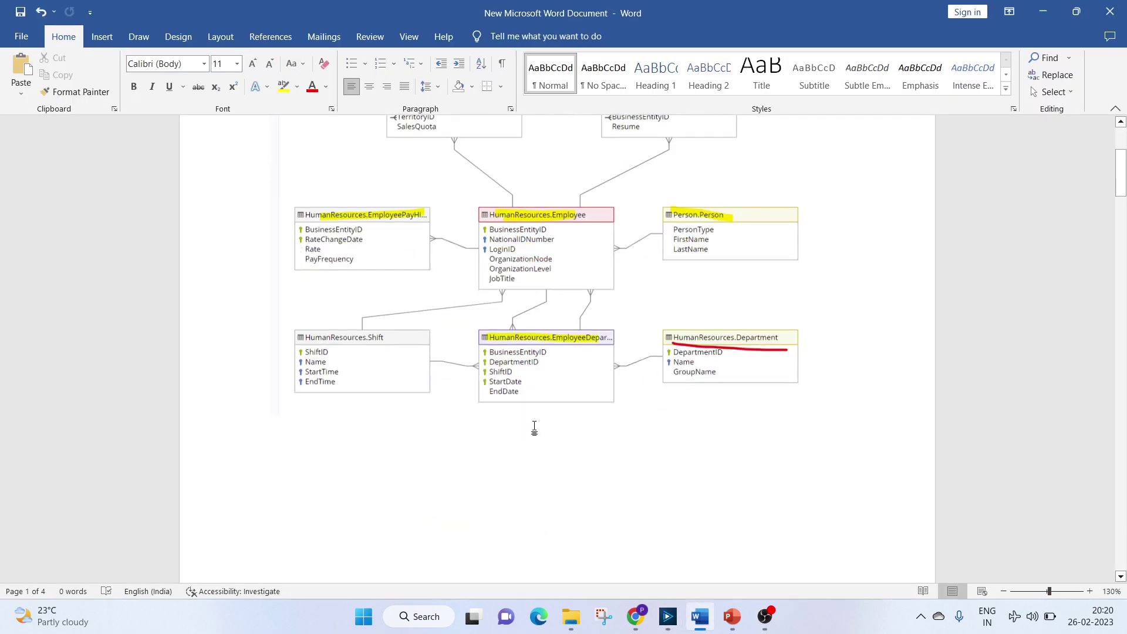
scroll(534, 424, "down", 9)
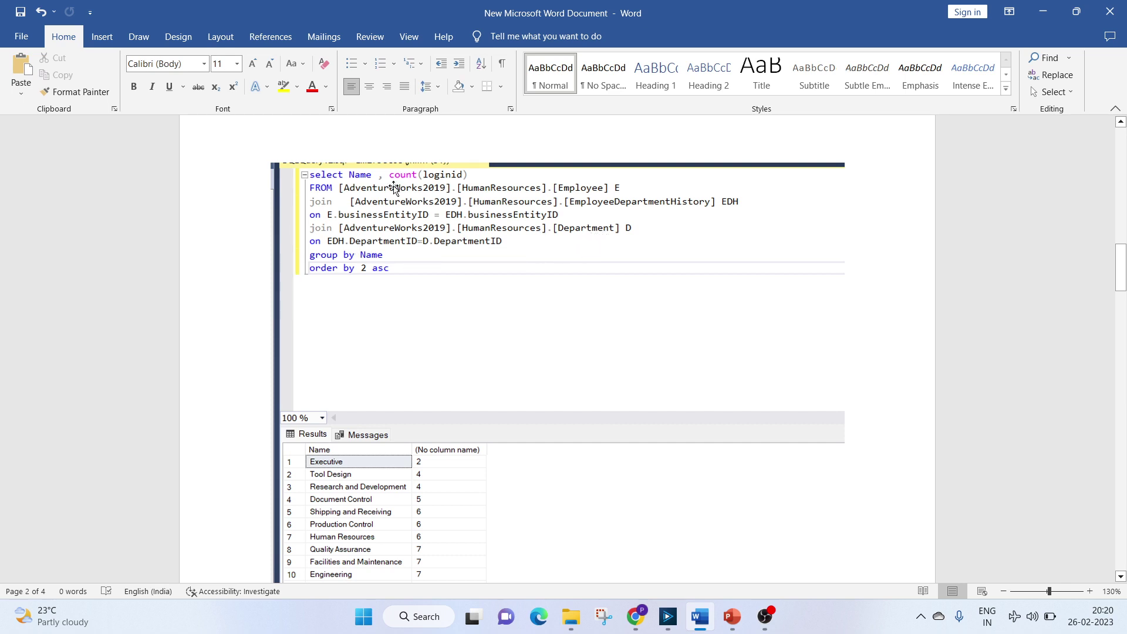
left_click(639, 618)
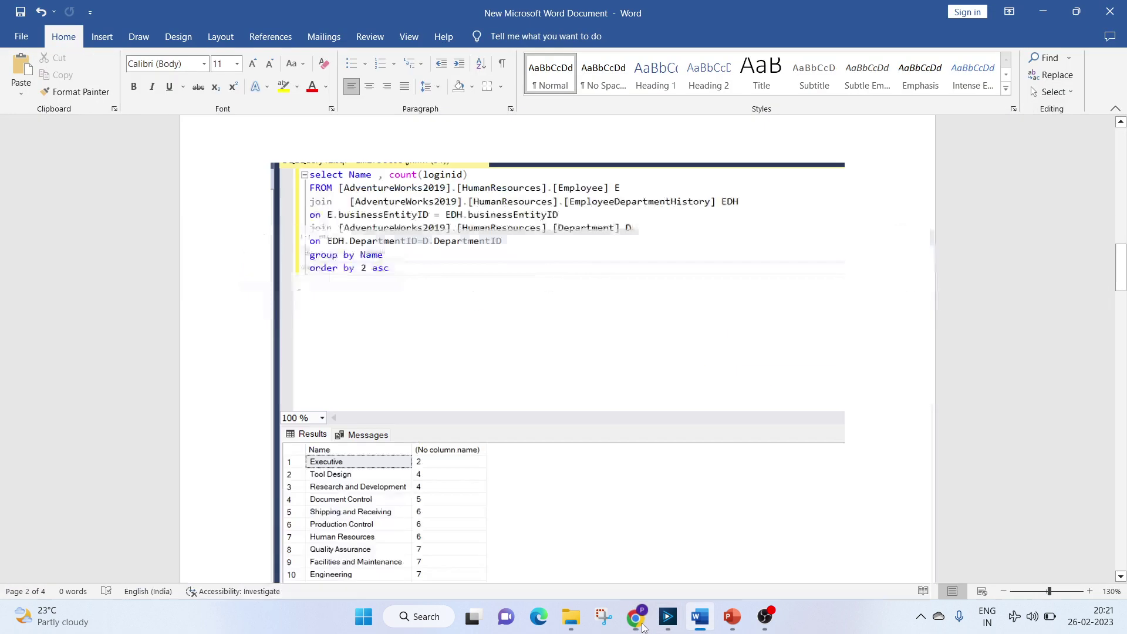
key("alt+Tab")
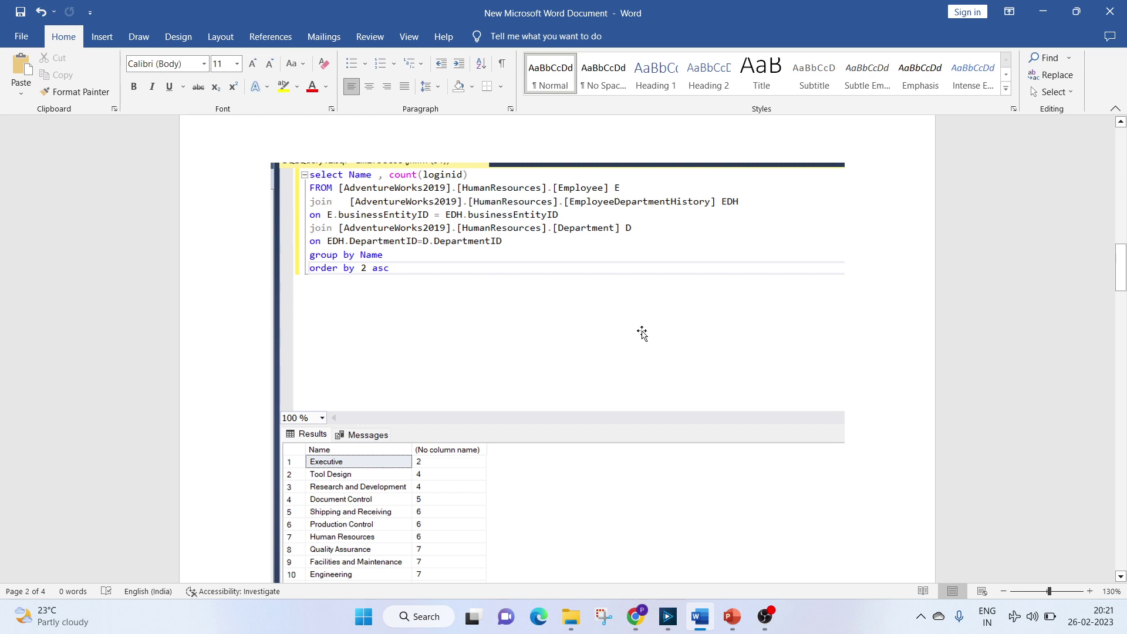
Switch to Alteryx Designer and inspect the join fields of all inputs in the Deptwise Employee container's Join Multiple tool
left_click(668, 617)
scroll(475, 421, "down", 2)
scroll(476, 420, "down", 1)
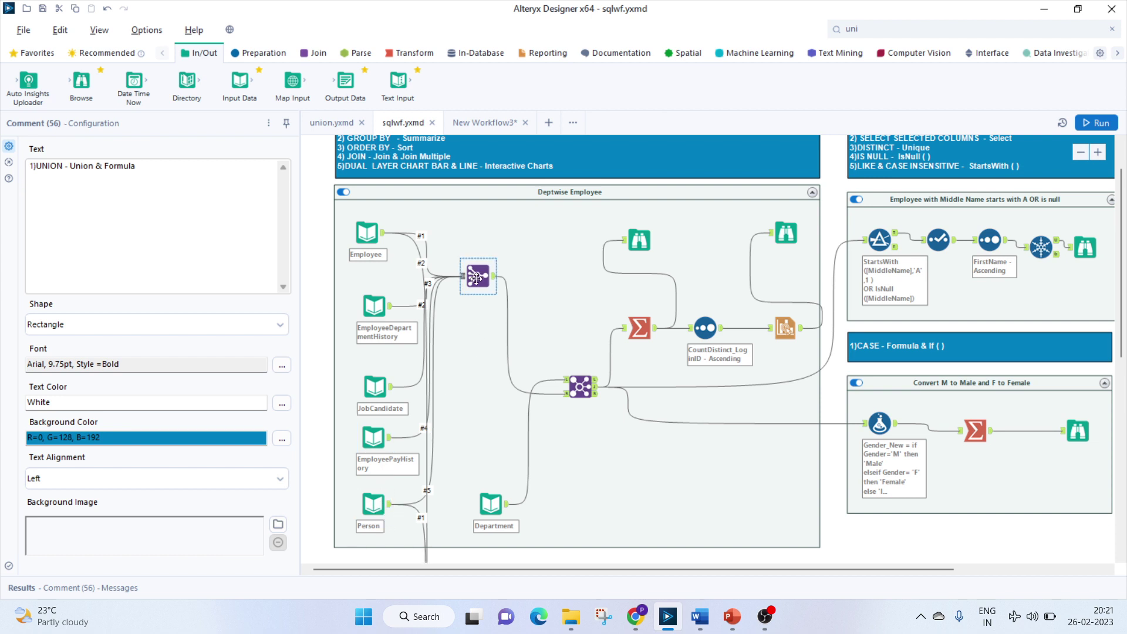
left_click(461, 265)
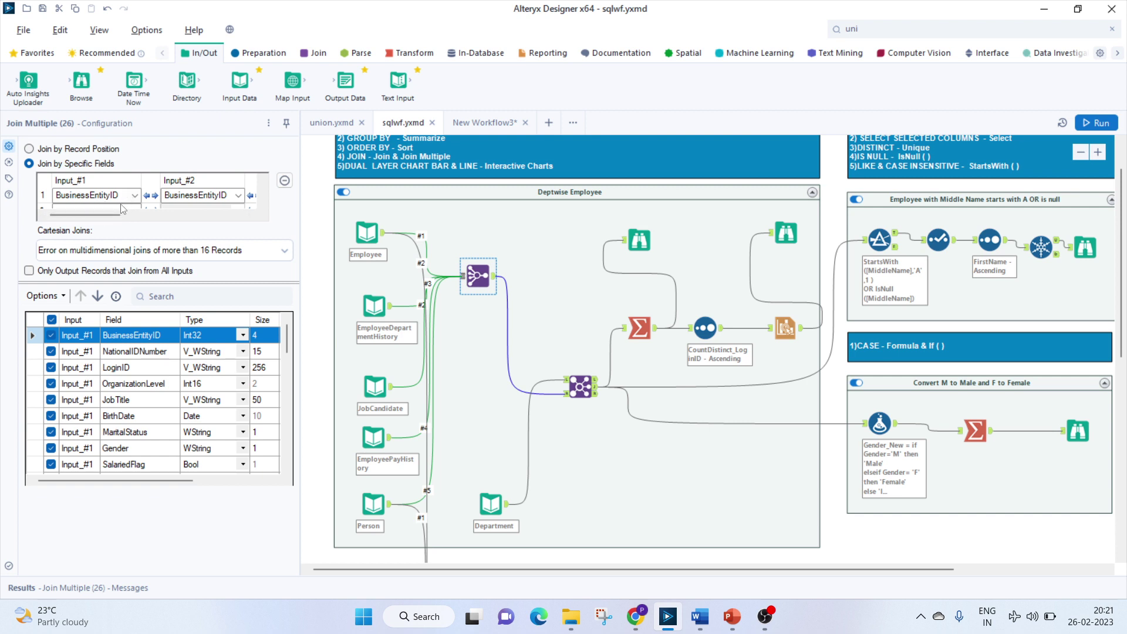
left_click_drag(94, 220, 216, 227)
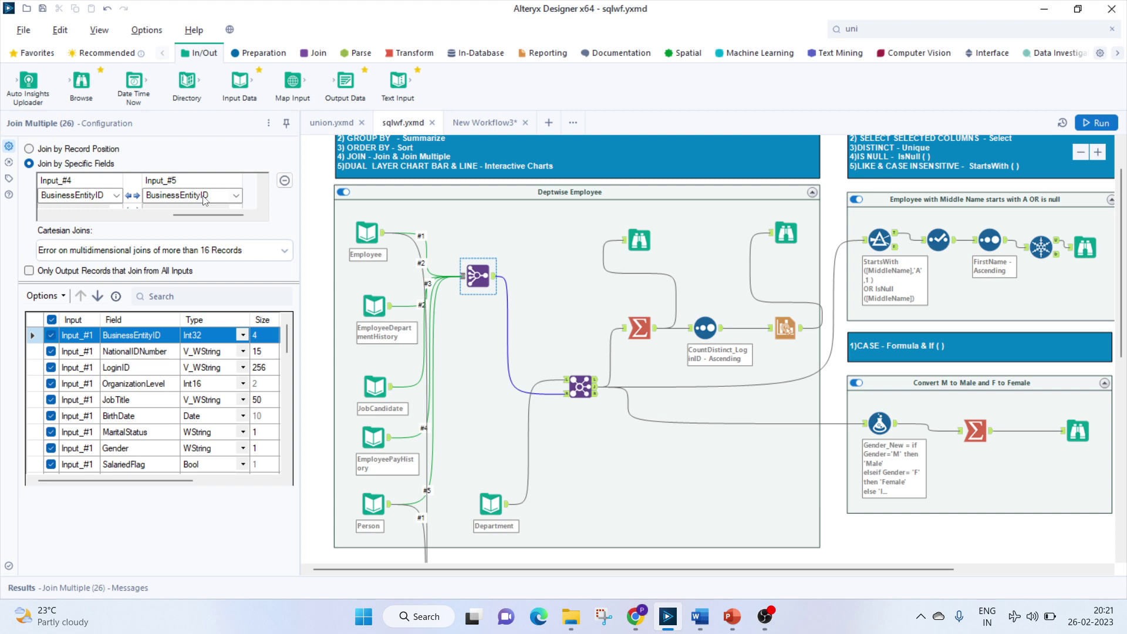
Check the Human Resources diagram in Chrome, and back in Alteryx Designer inspect the Join tool that links the Department input by DepartmentID
left_click(639, 613)
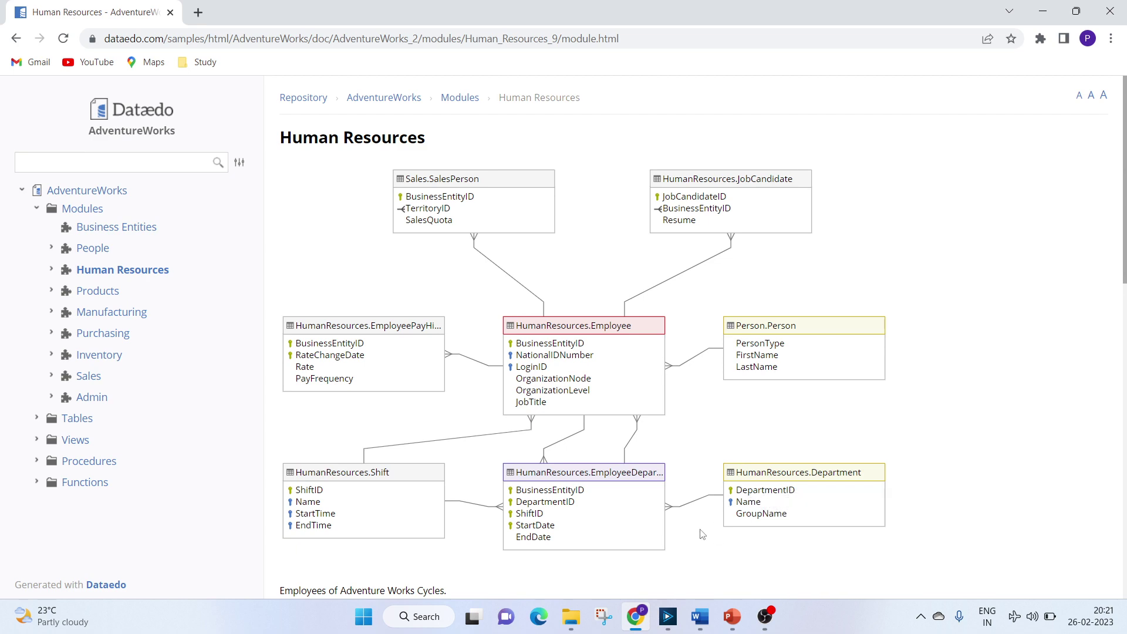
left_click(634, 621)
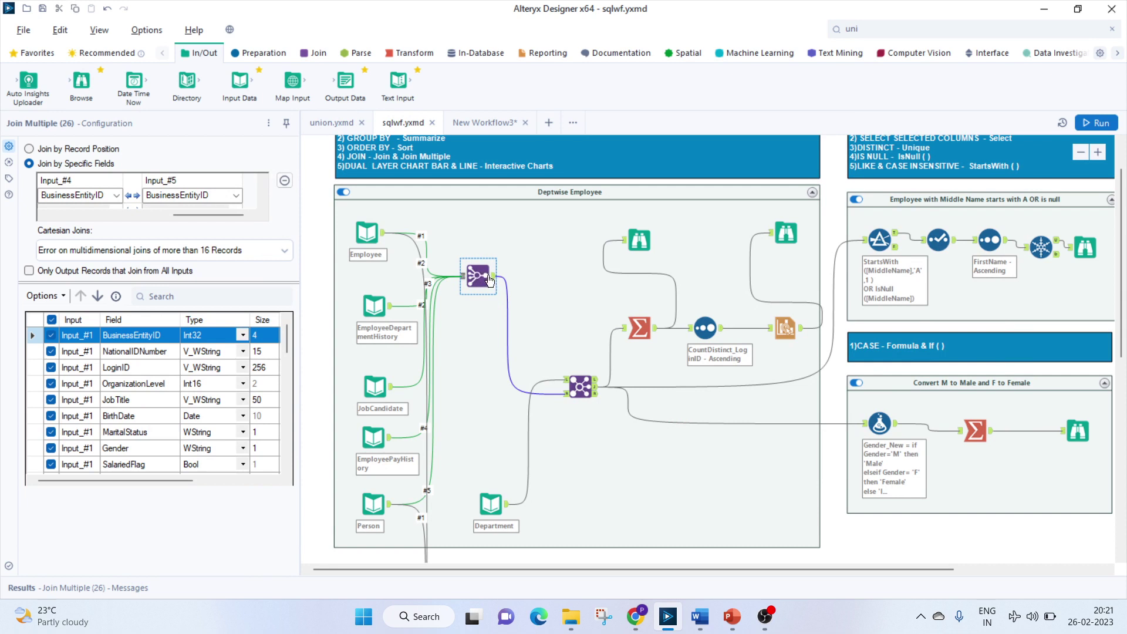
left_click(577, 393)
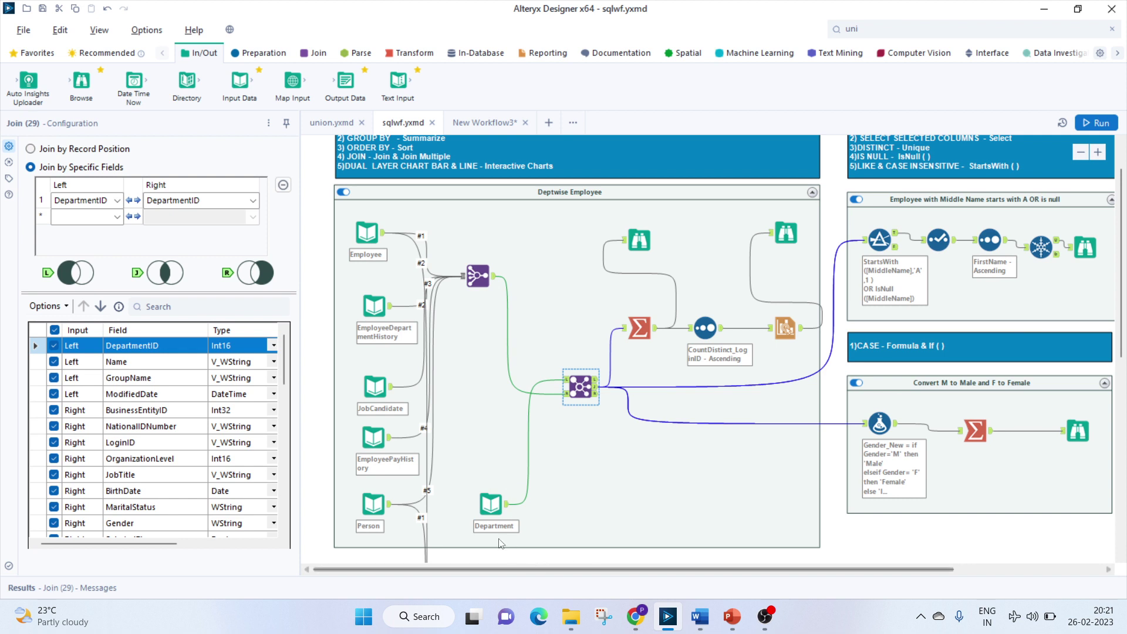
left_click(491, 504)
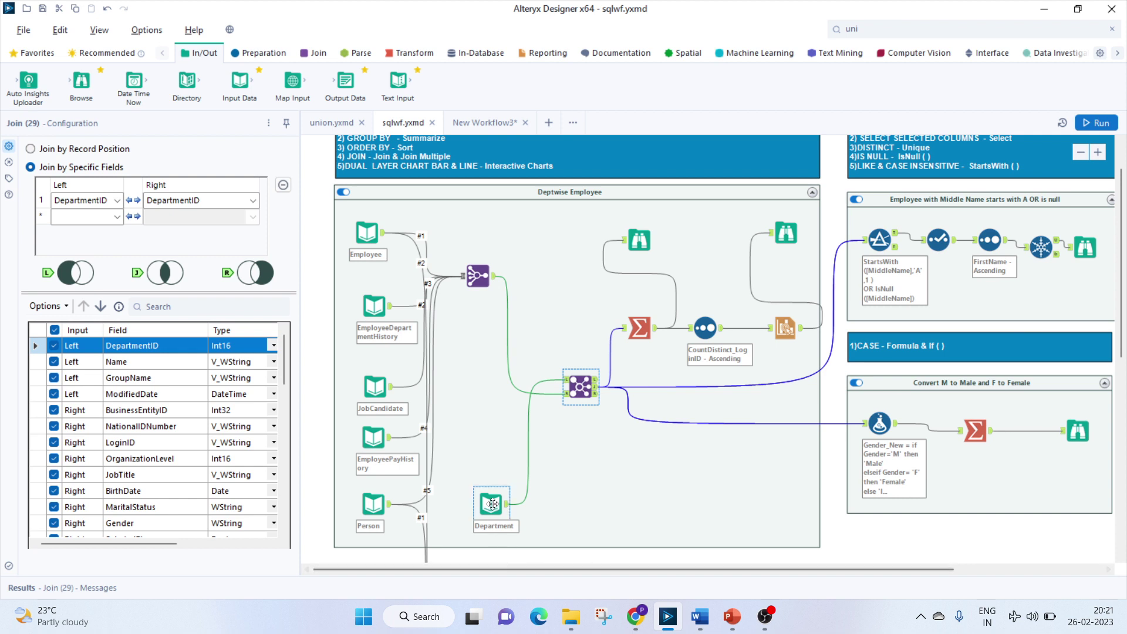
left_click(582, 391)
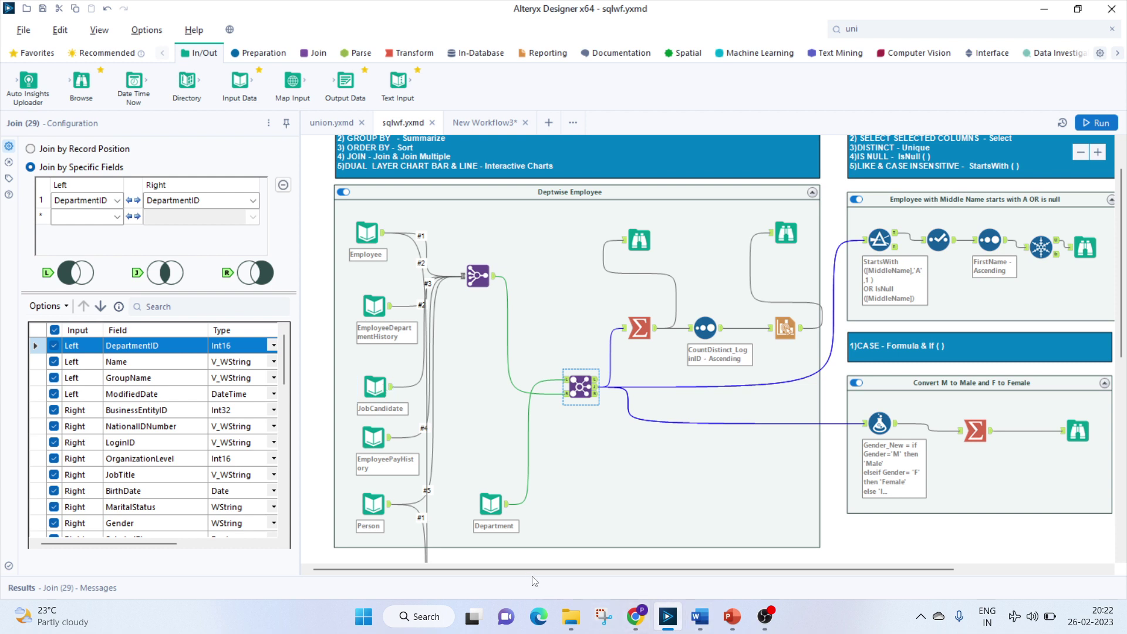
Inspect the Summarize and Sort settings in the Deptwise Employee container and compare them with the SQL query in Word
left_click_drag(531, 574, 614, 571)
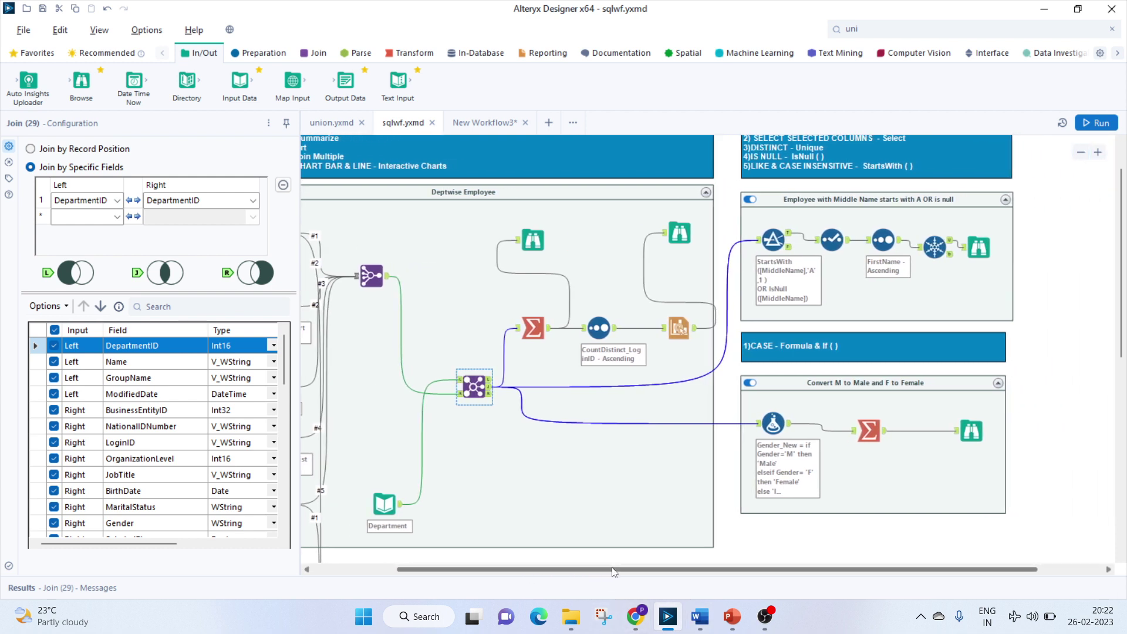
left_click(533, 328)
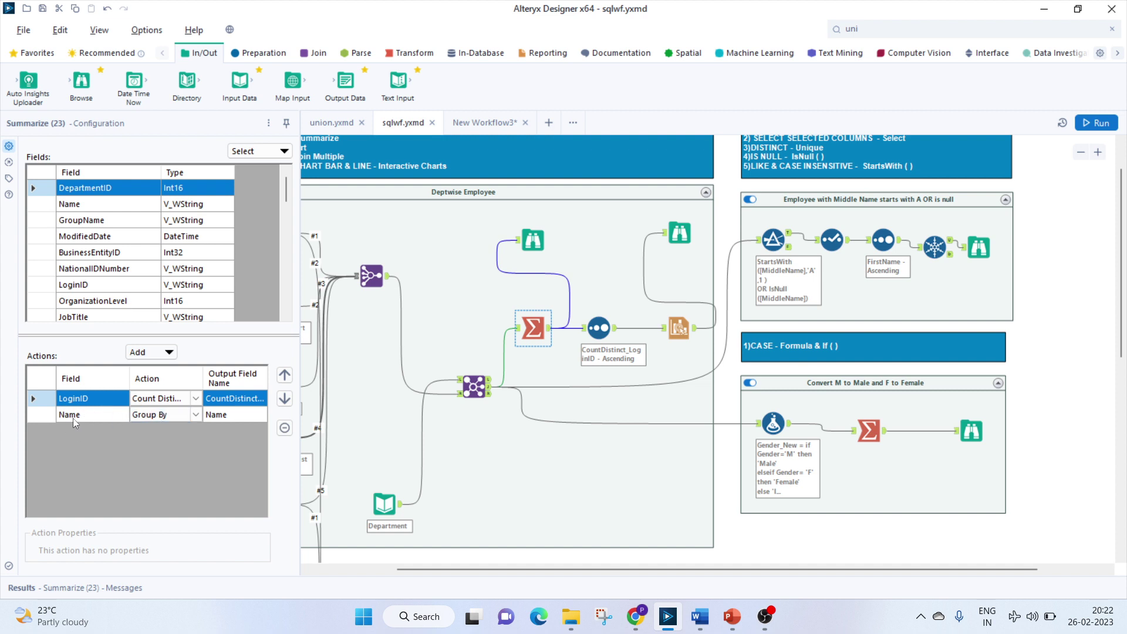
left_click(599, 324)
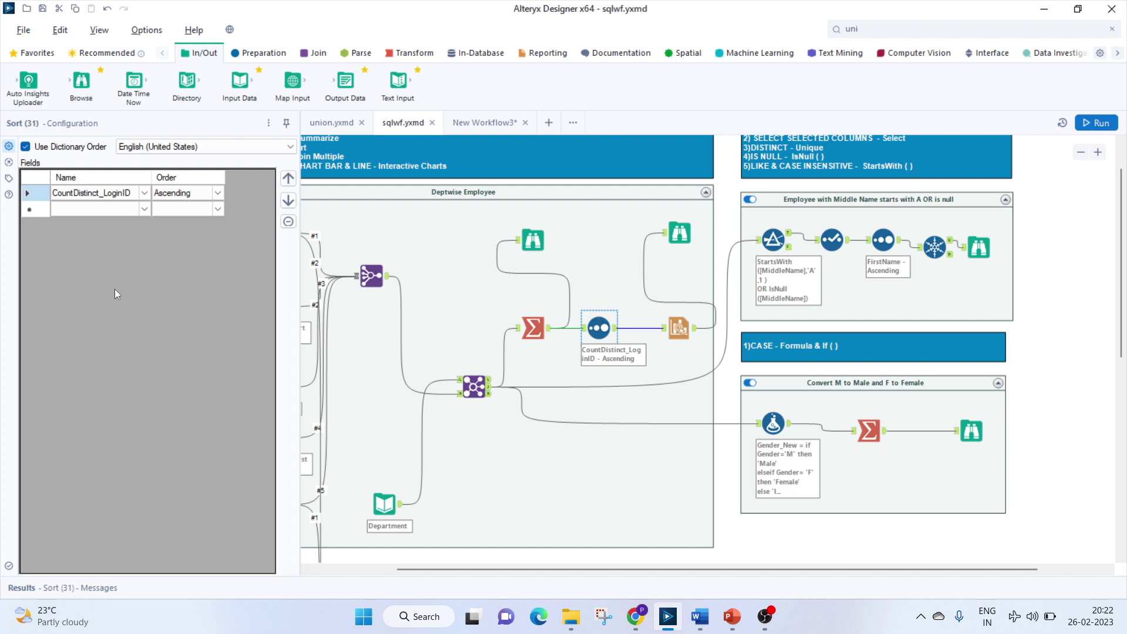
left_click(100, 209)
left_click(700, 617)
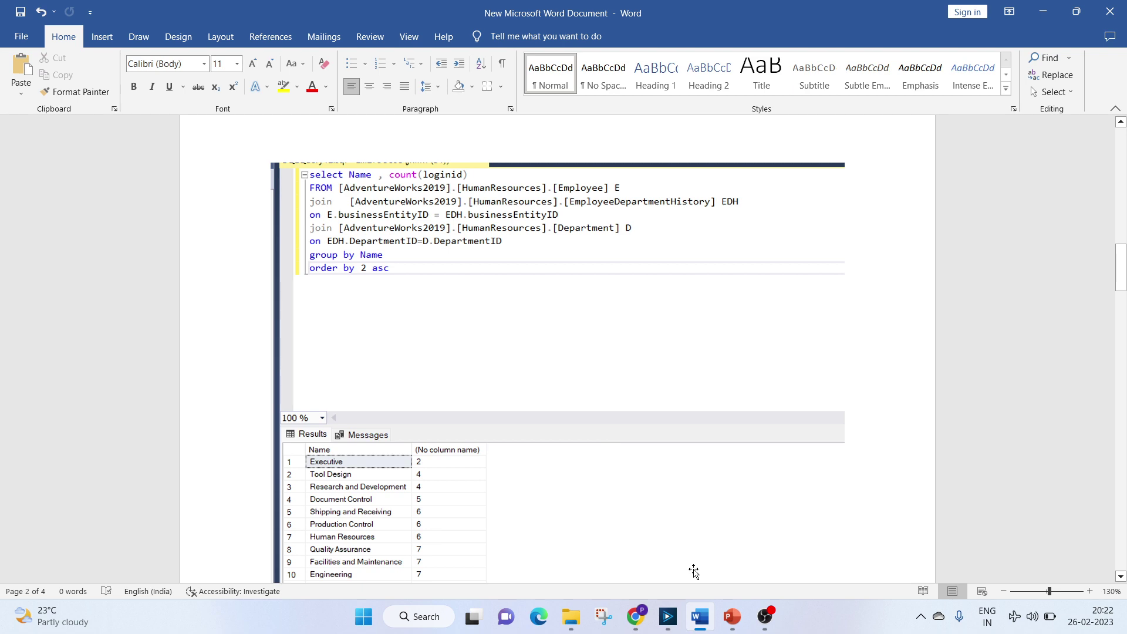
left_click(668, 617)
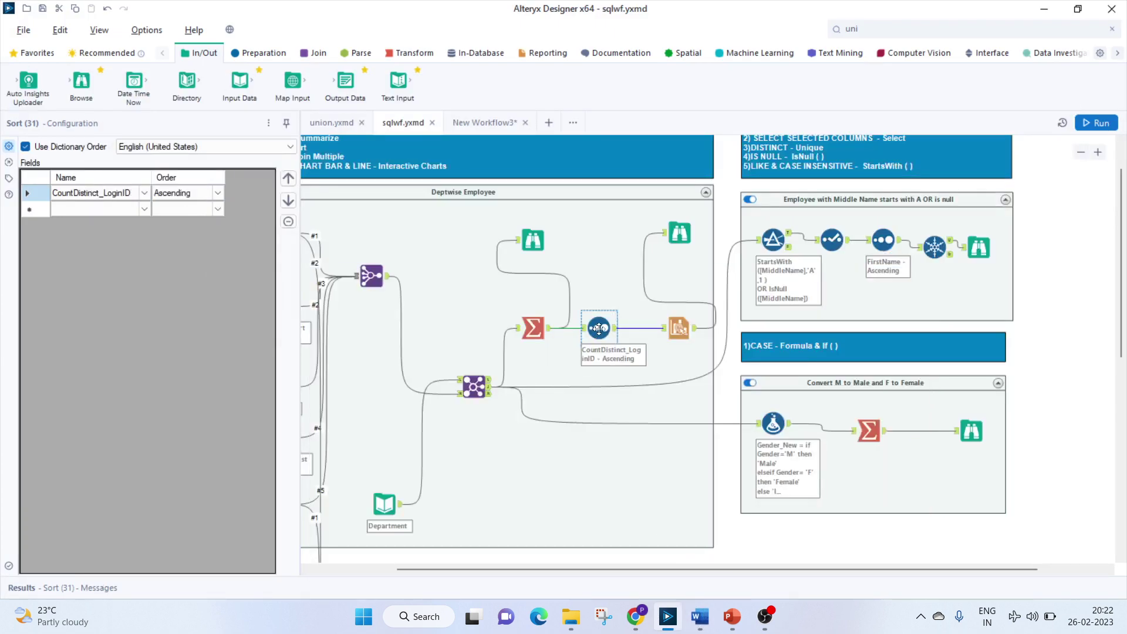
Select the Interactive Chart tool and view the department employee chart in its connected Browse tool
left_click(679, 330)
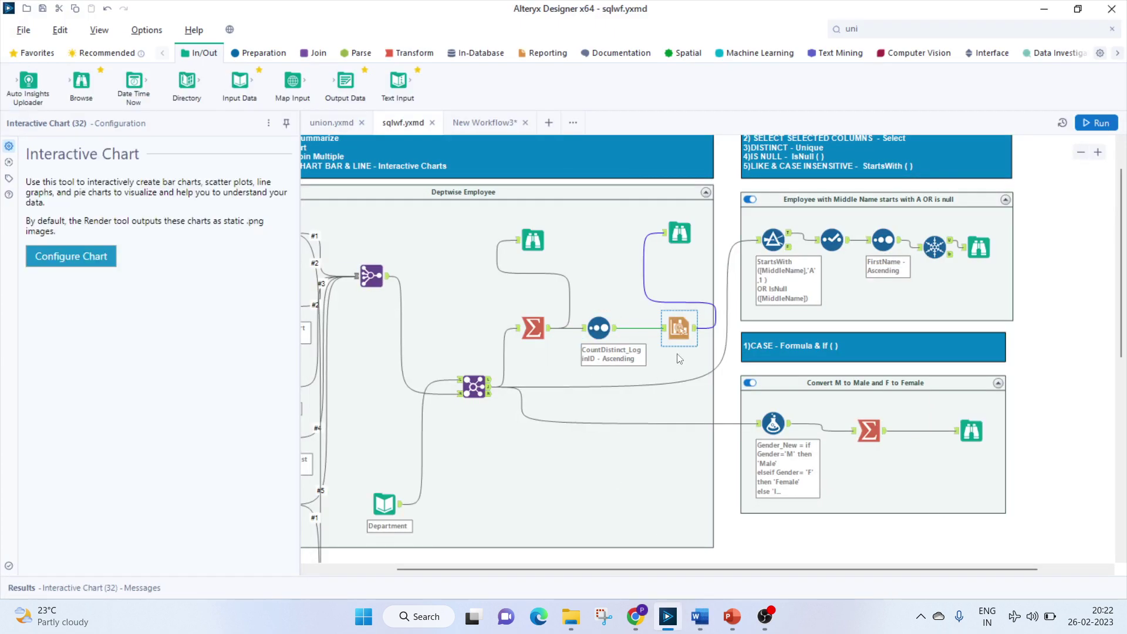
left_click(679, 233)
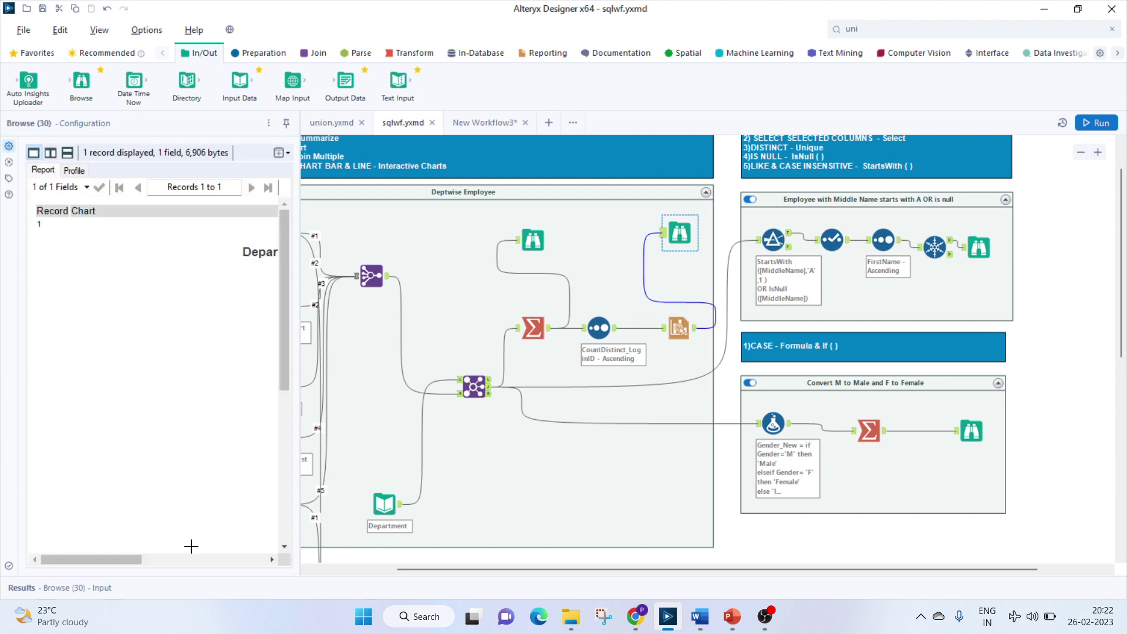
mouse_move(109, 558)
left_mouse_down()
mouse_move(199, 558)
mouse_move(111, 557)
left_mouse_up()
scroll(176, 484, "down", 5)
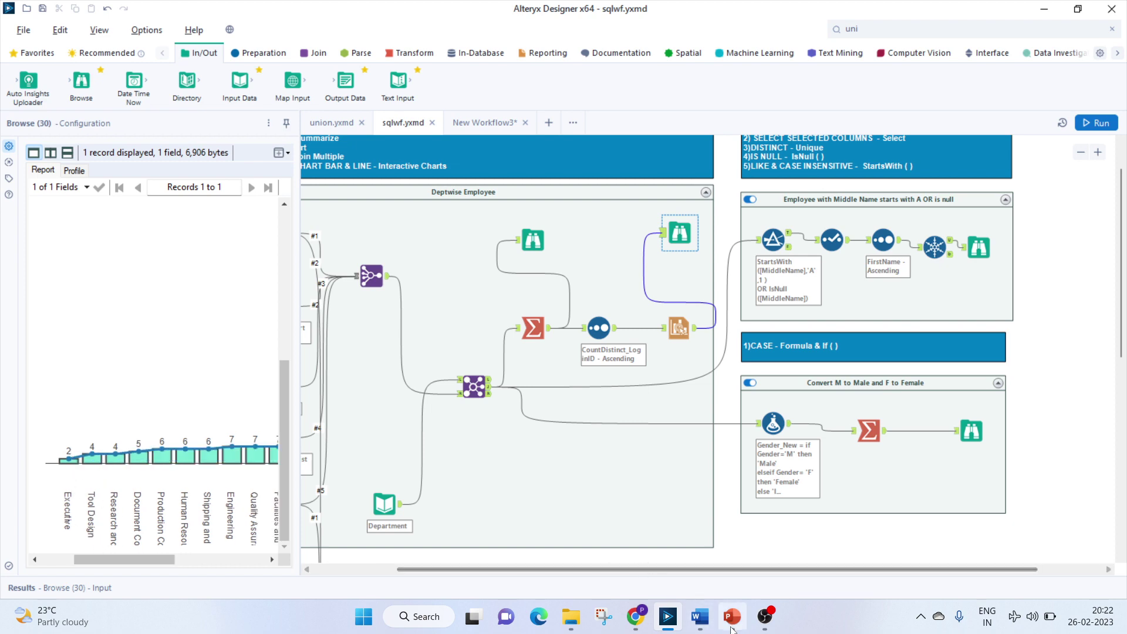
Compare the department counts in Word's SQL results with the remaining bars of the chart in Alteryx Designer
left_click(700, 617)
scroll(445, 404, "down", 3)
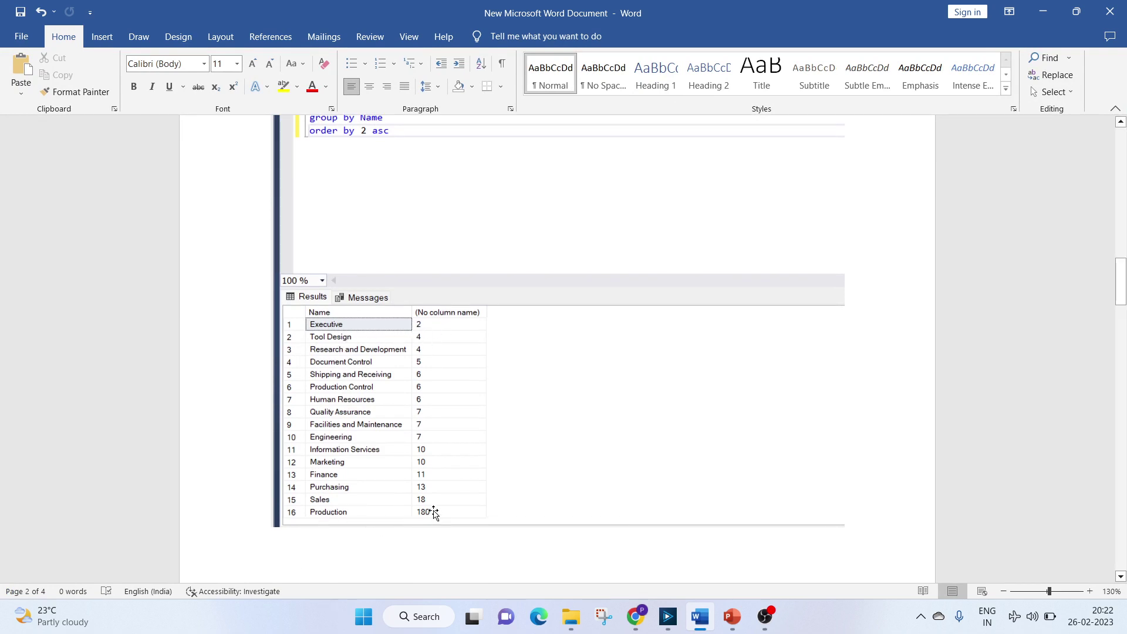
left_click(700, 617)
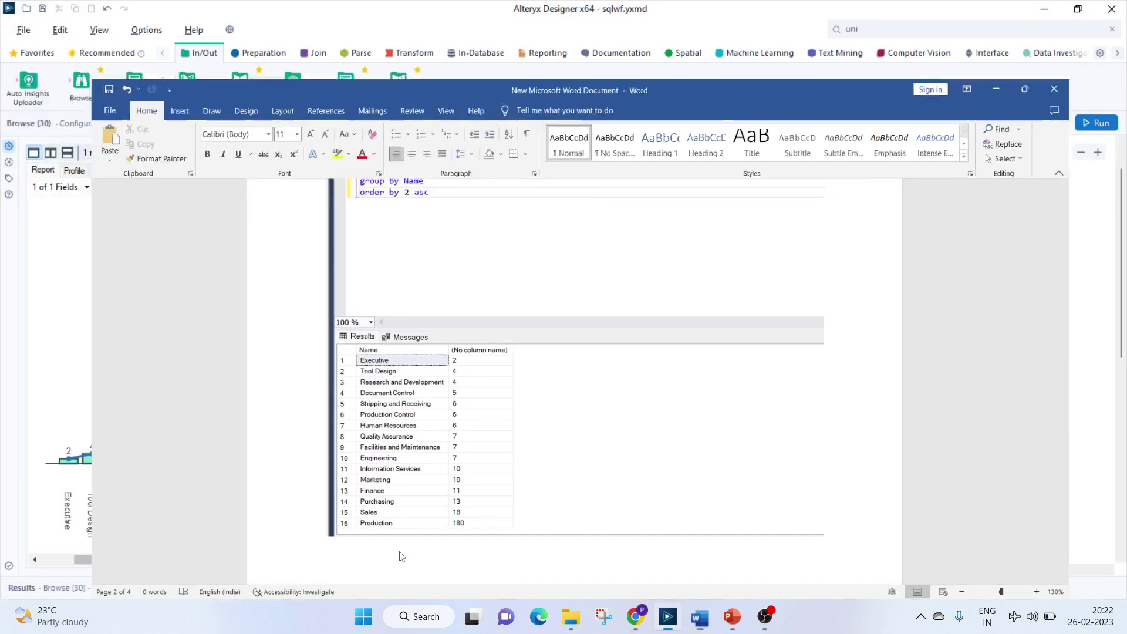
left_click_drag(149, 561, 197, 564)
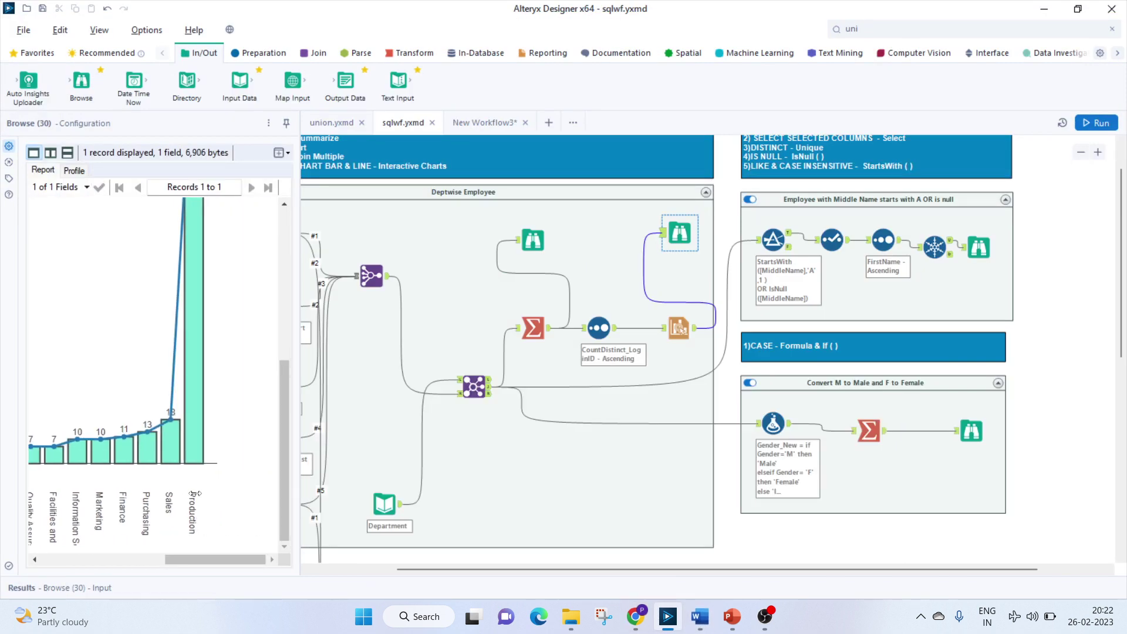
scroll(197, 354, "up", 5)
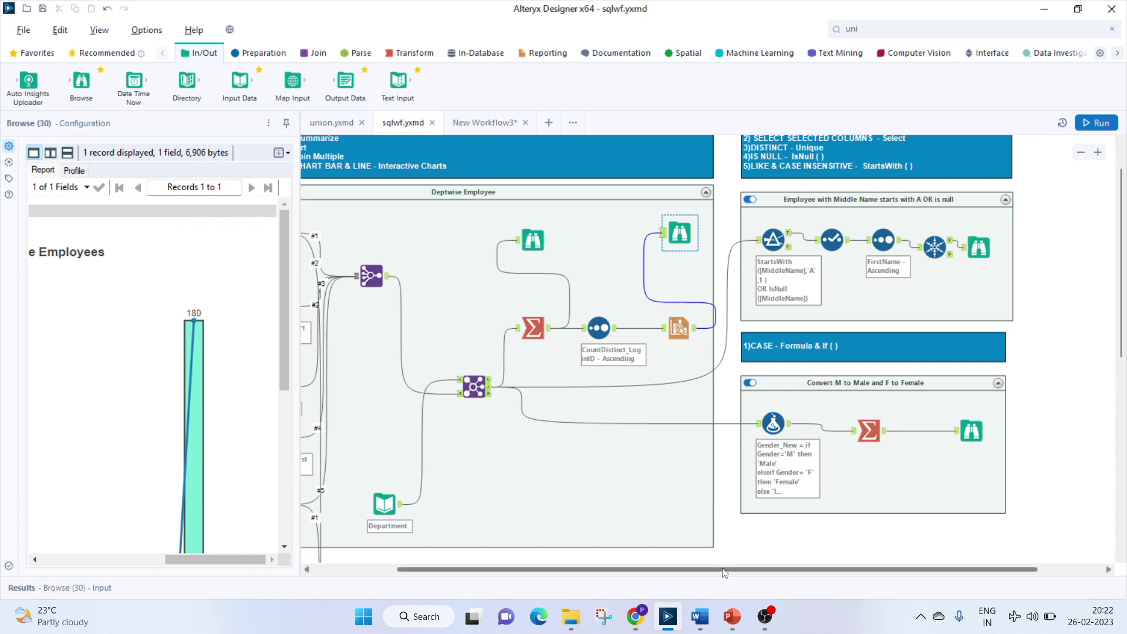
Show the Employee with Middle Name starts with A OR is null container enlarged and read its SQL-to-tool comment
left_click_drag(727, 572, 787, 574)
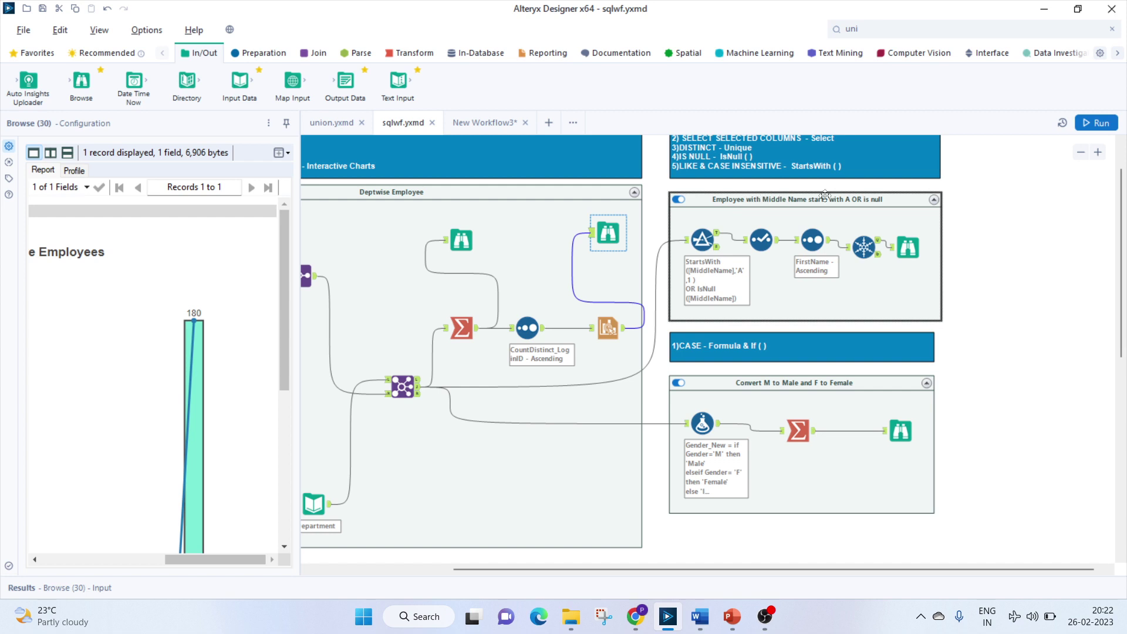
left_click(1098, 152)
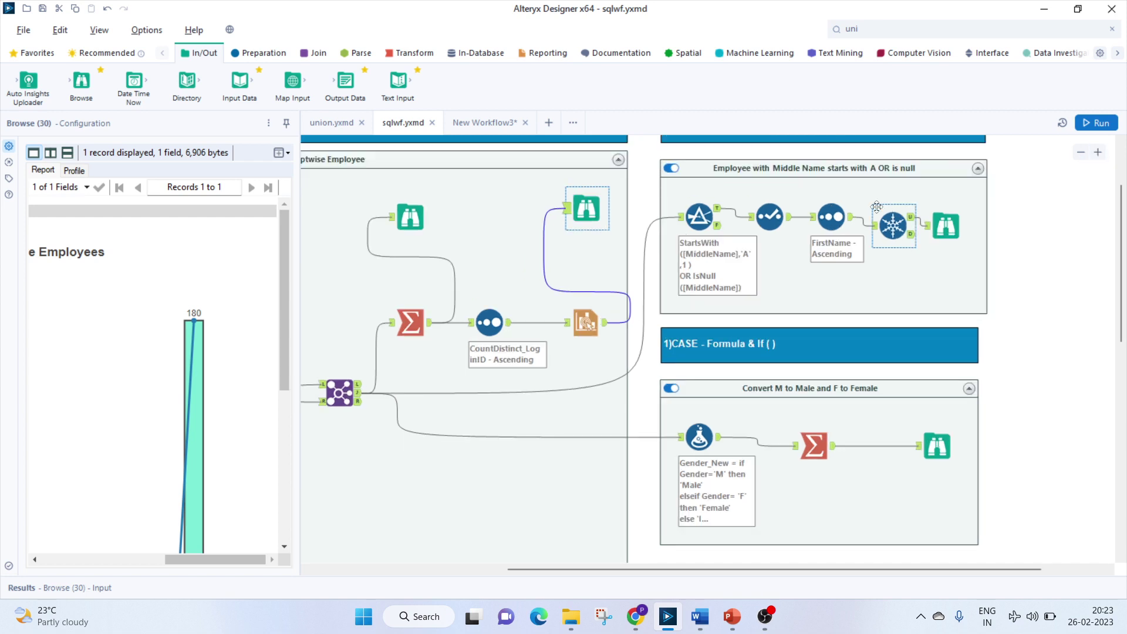
scroll(869, 202, "up", 1)
left_click(892, 230)
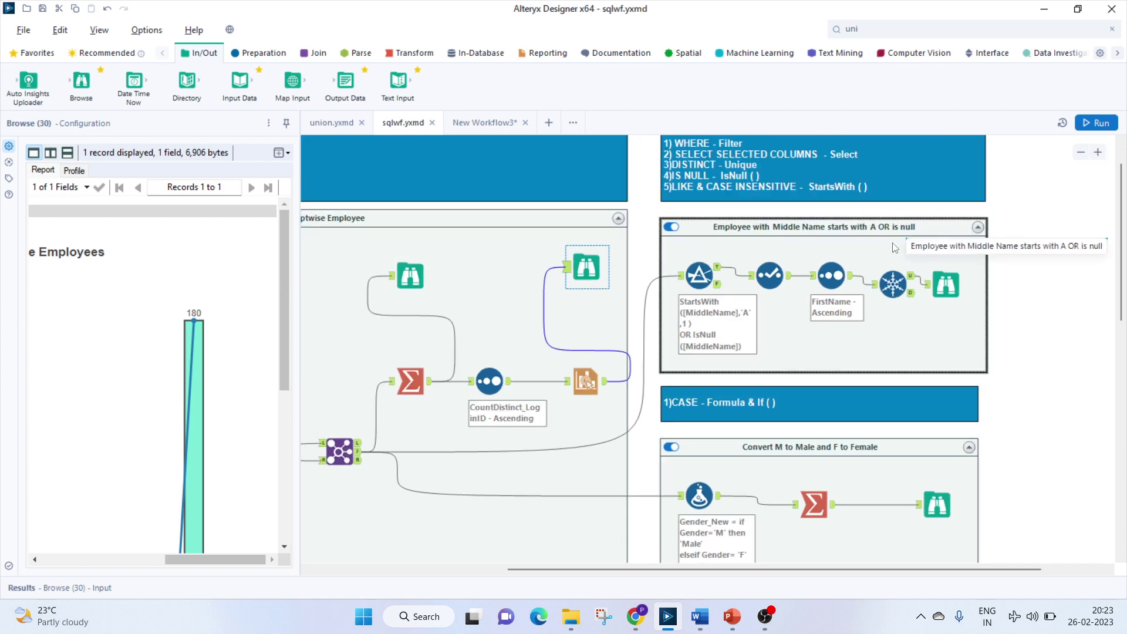
scroll(895, 248, "up", 1)
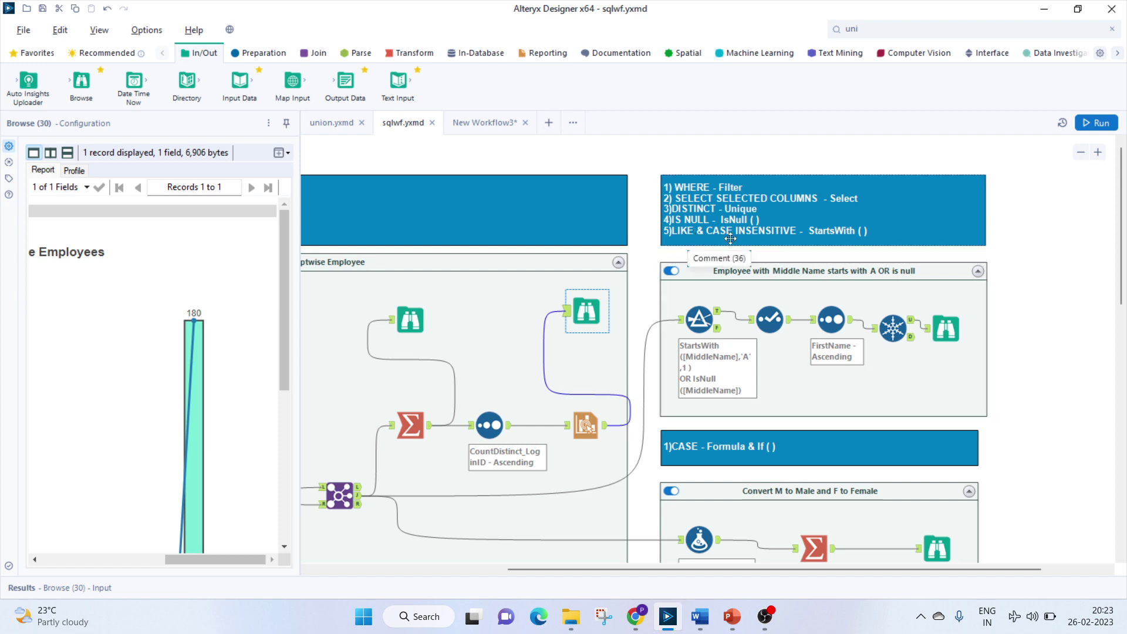
Switch to Word to read the distinct employee name query, and check the Person and Employee relationship in Chrome's diagram
left_click(700, 617)
scroll(541, 463, "down", 10)
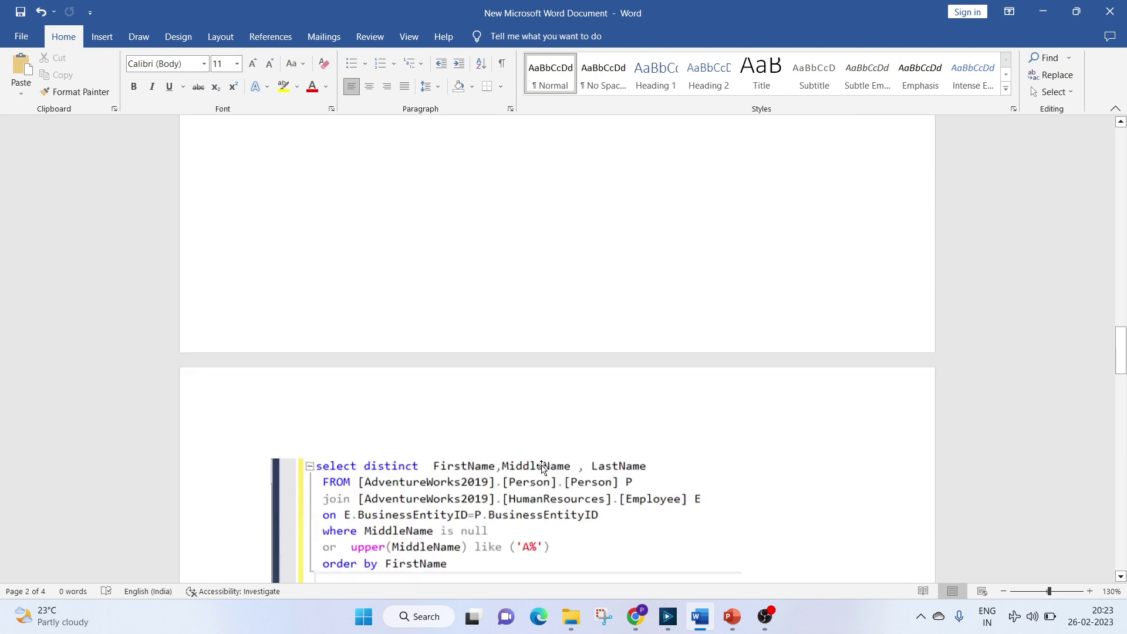
scroll(559, 463, "down", 2)
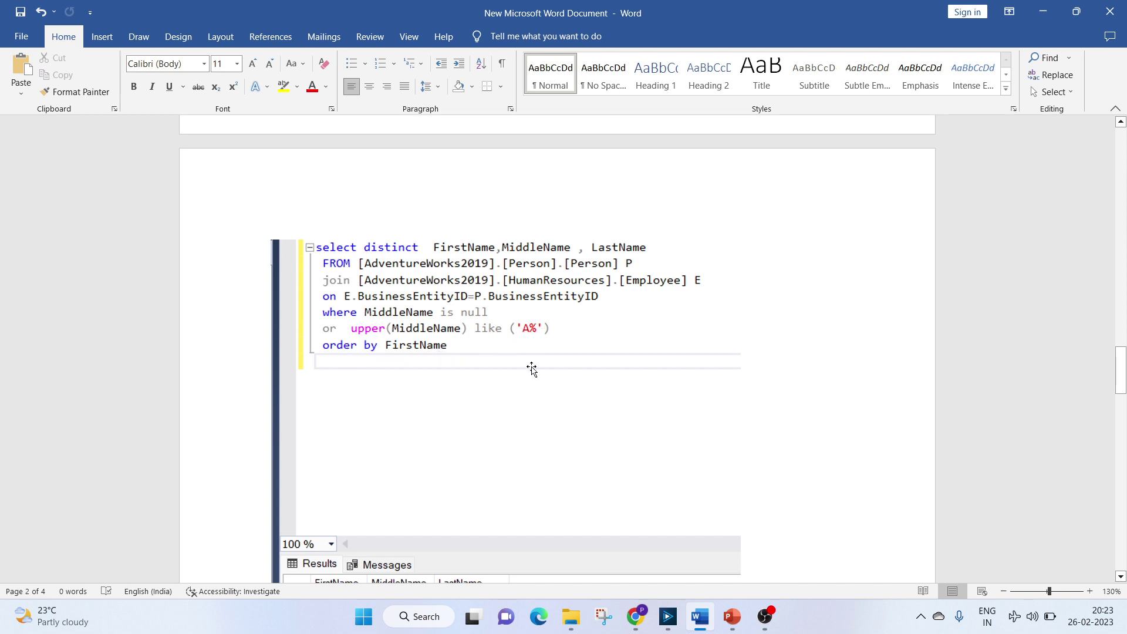
left_click(635, 617)
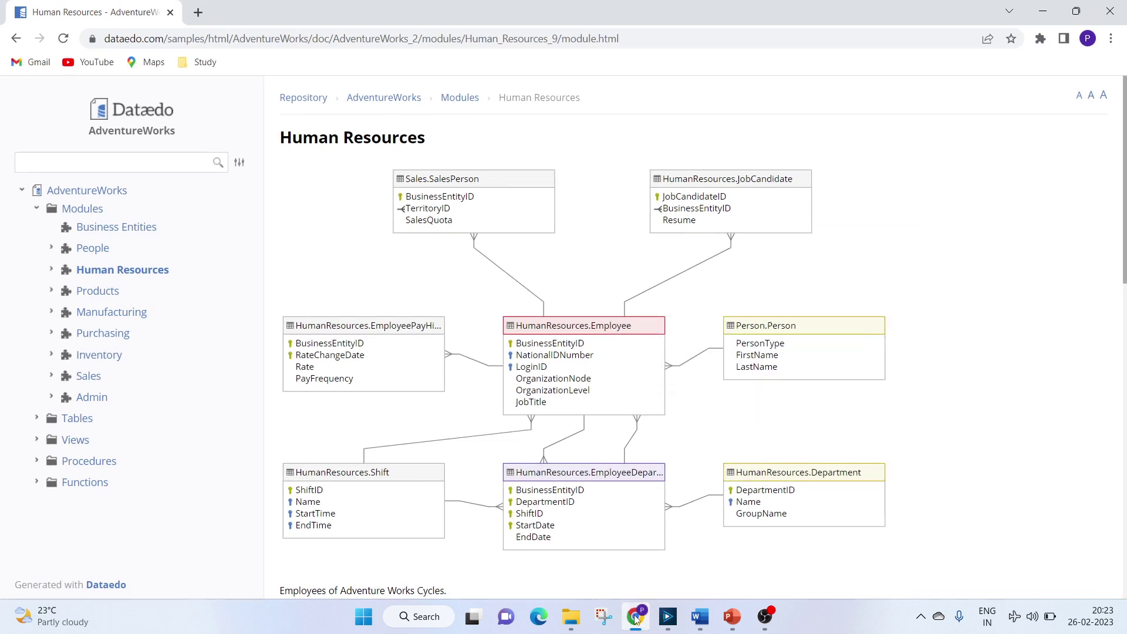
mouse_move(636, 619)
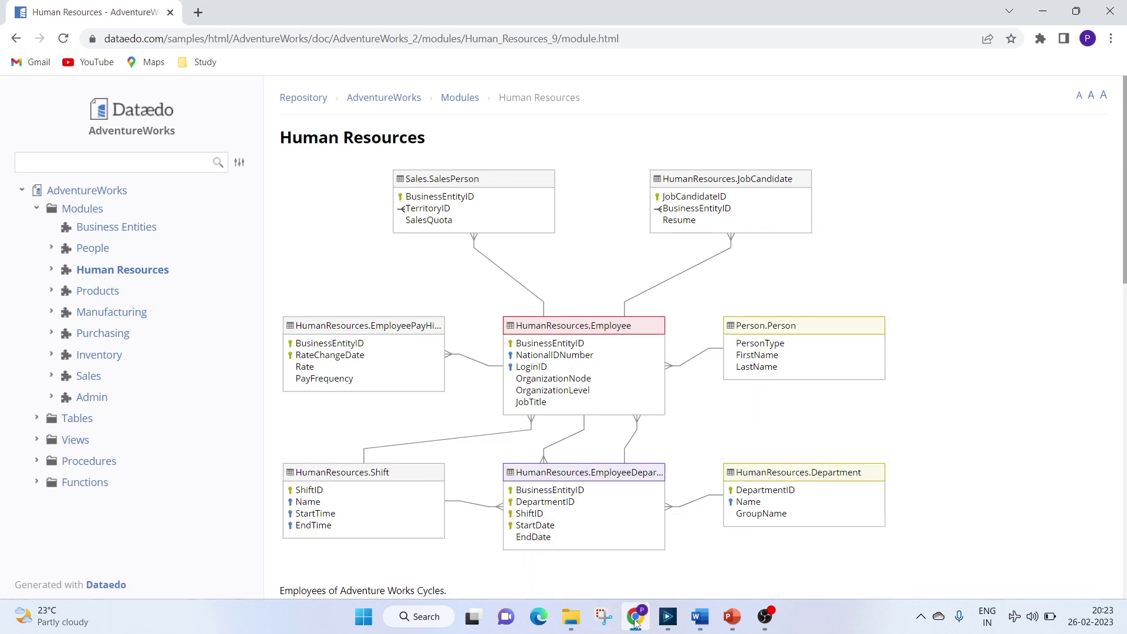
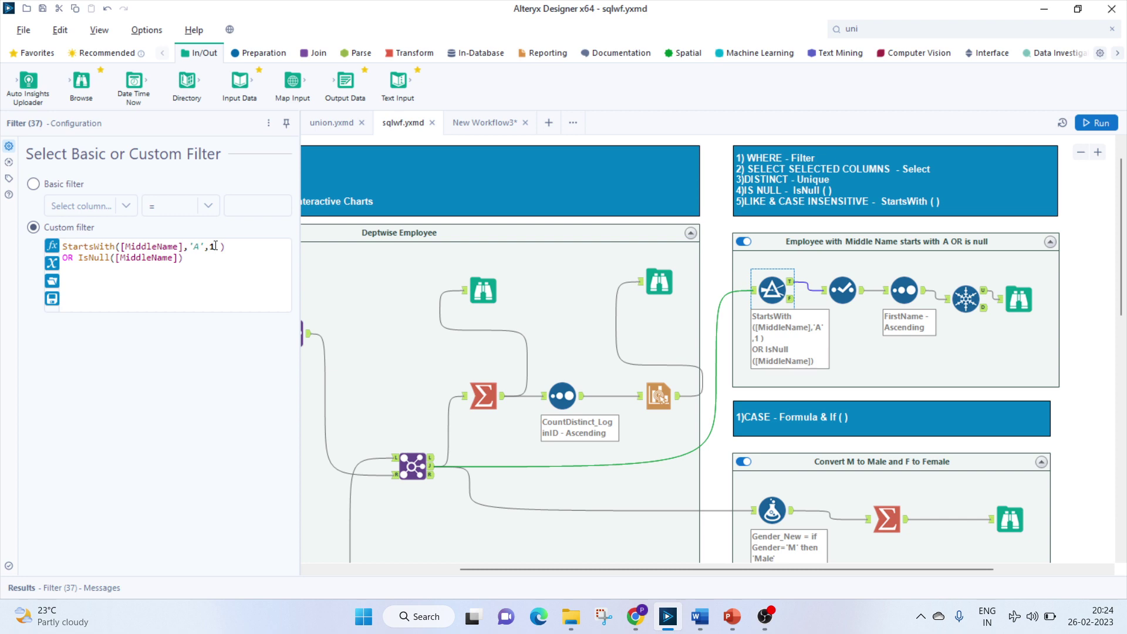
Compare the Filter expression with the MiddleName conditions in Word, and in Alteryx Designer review the fields checked in the Select tool
left_click(700, 617)
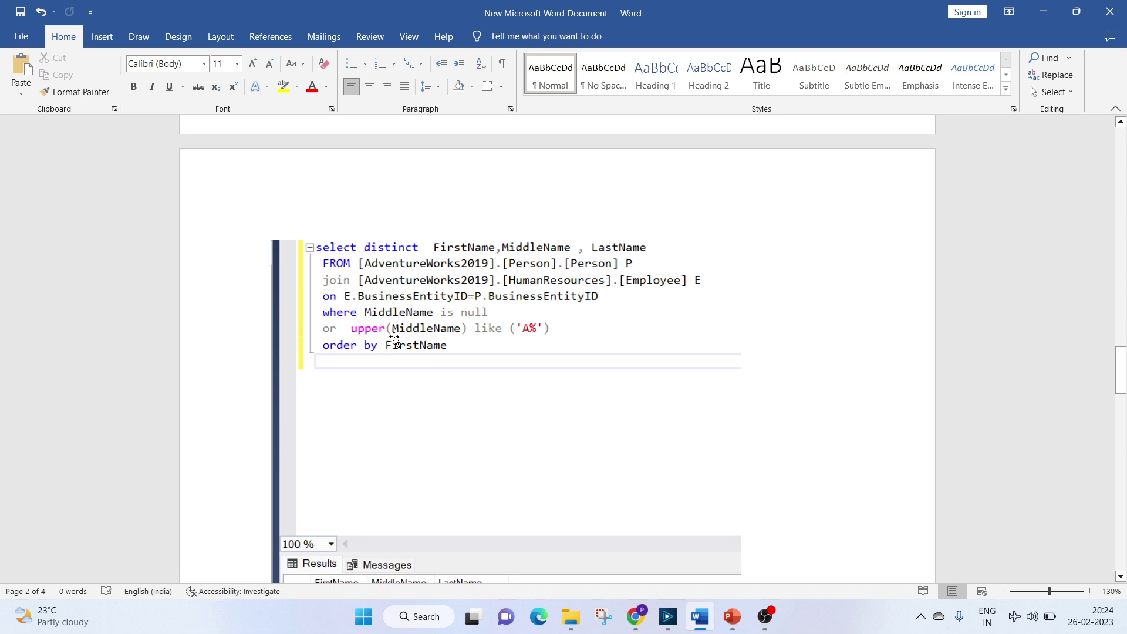
left_click(703, 615)
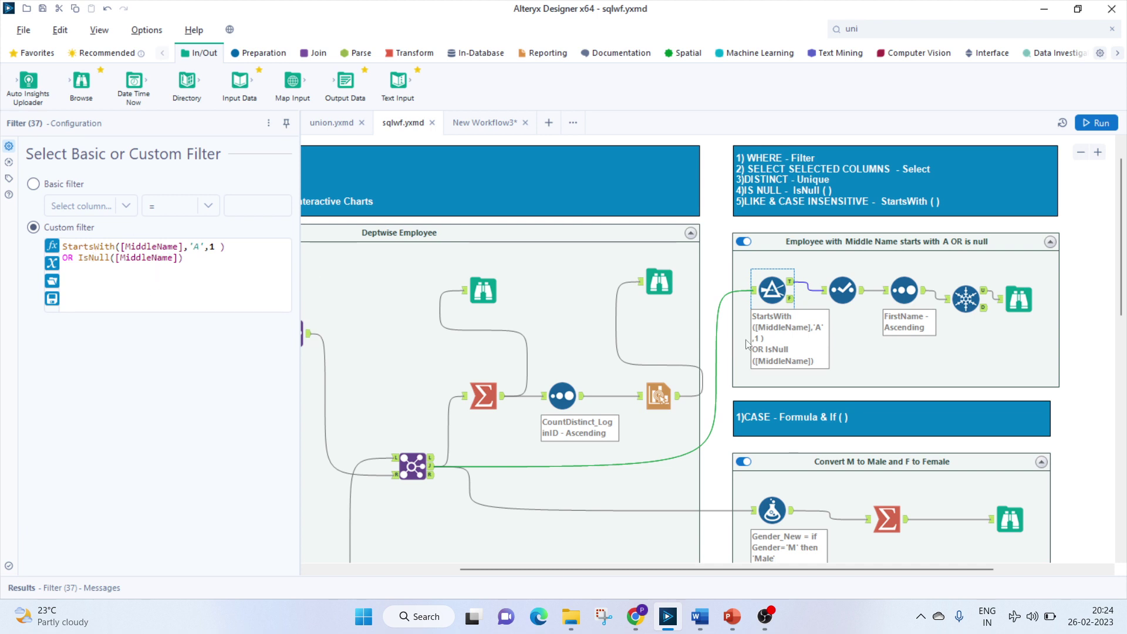
left_click(844, 290)
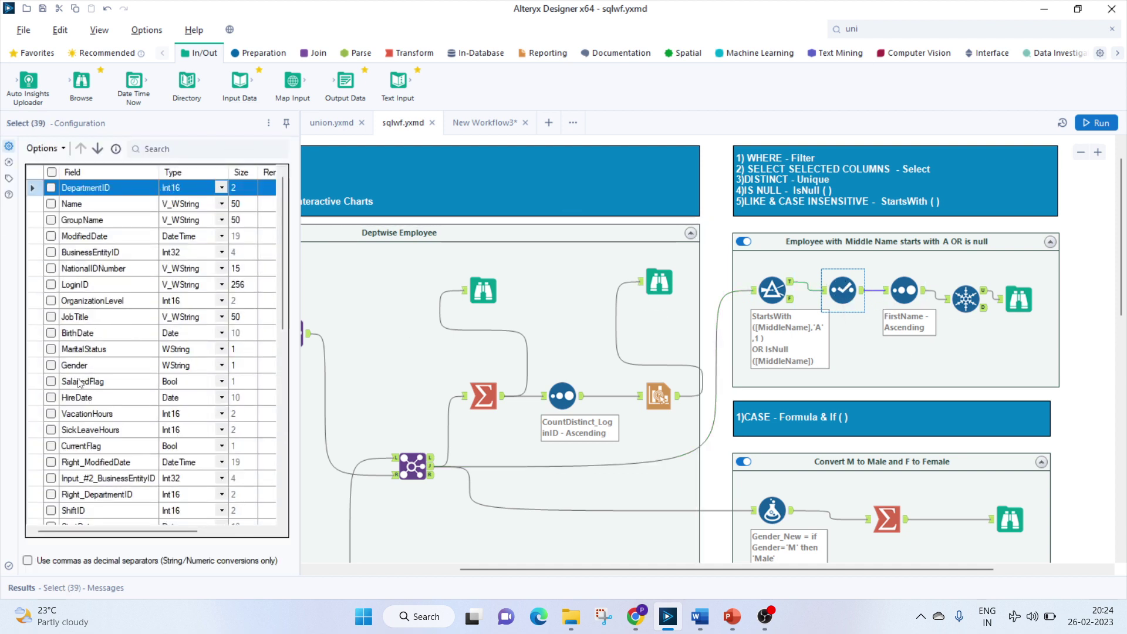
scroll(76, 387, "down", 9)
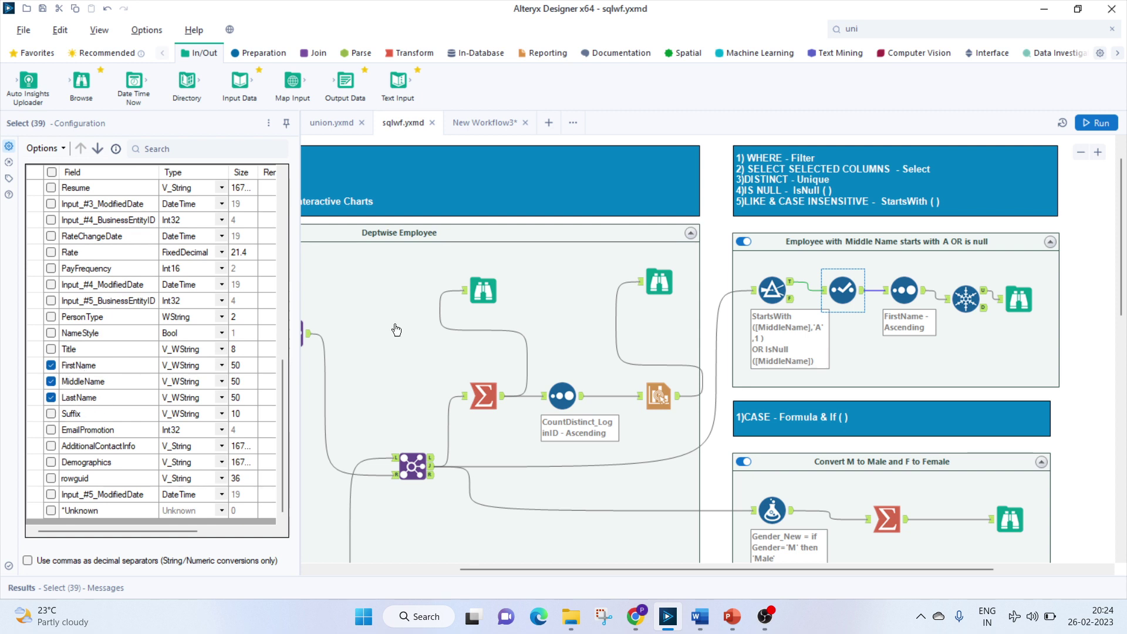
Inspect the middle name container's Sort and Unique tools against the query in Word, and view the Browse output in Alteryx Designer
left_click(905, 293)
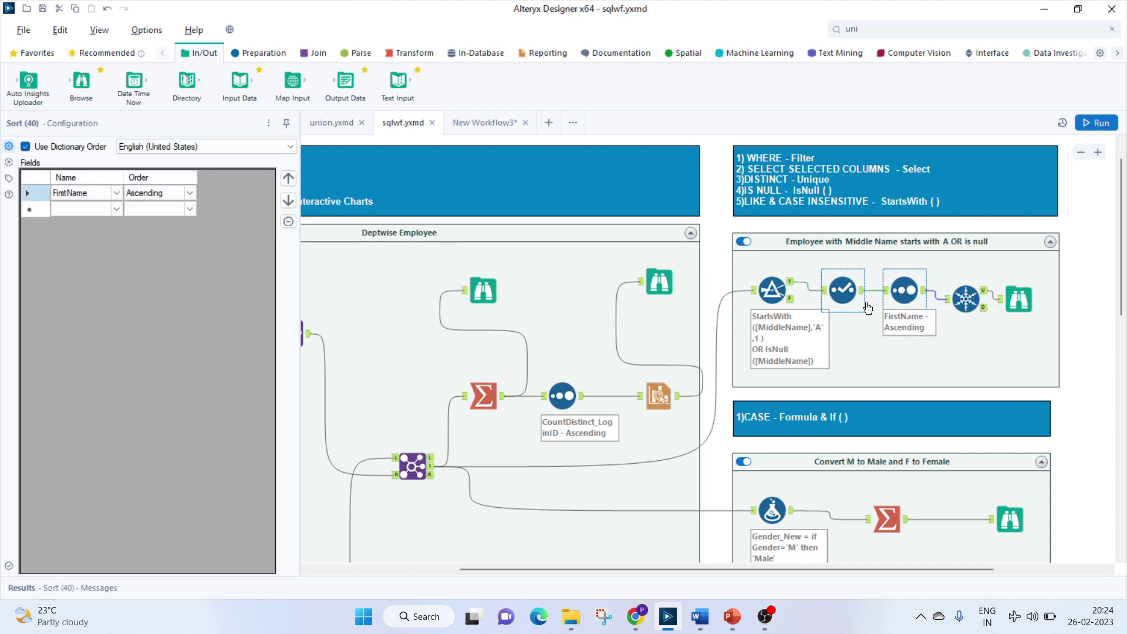
left_click(964, 303)
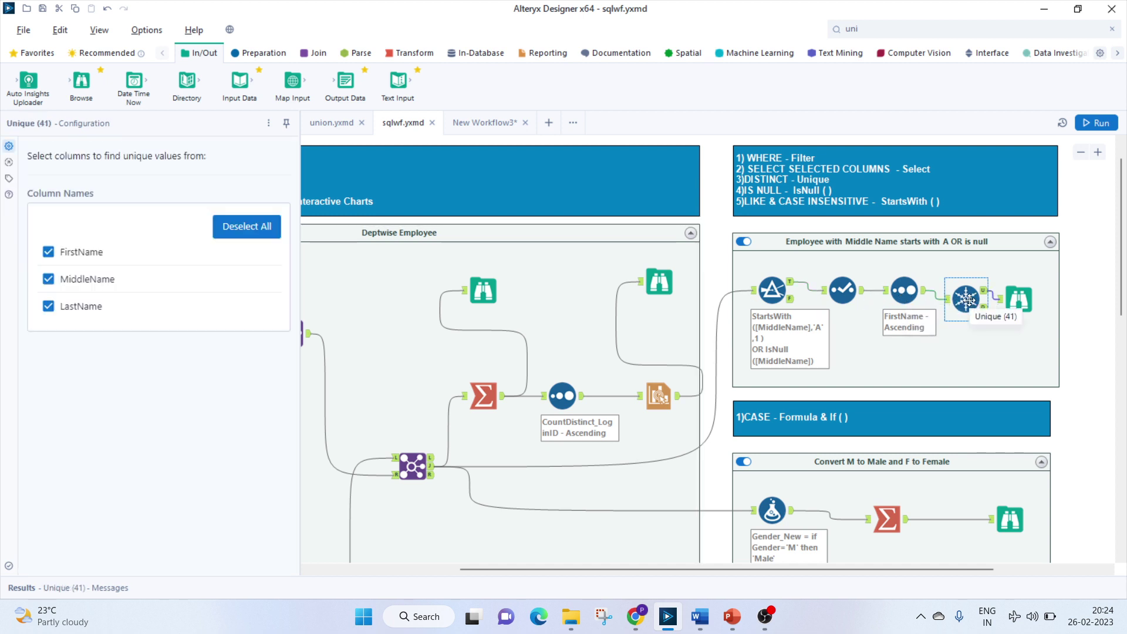
left_click(709, 624)
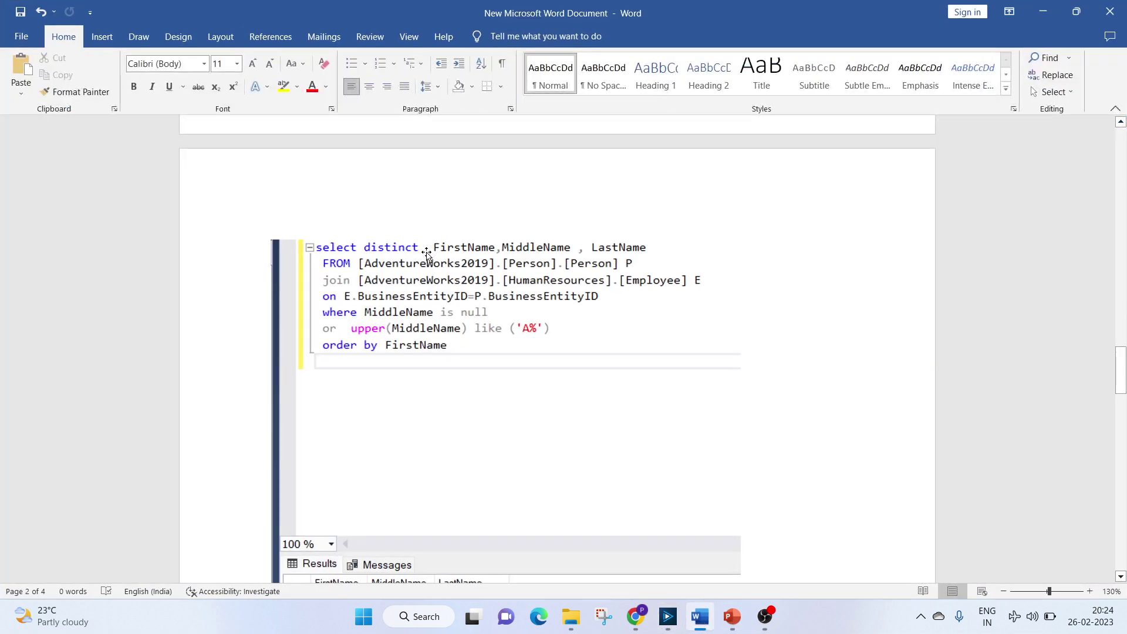
left_click(668, 615)
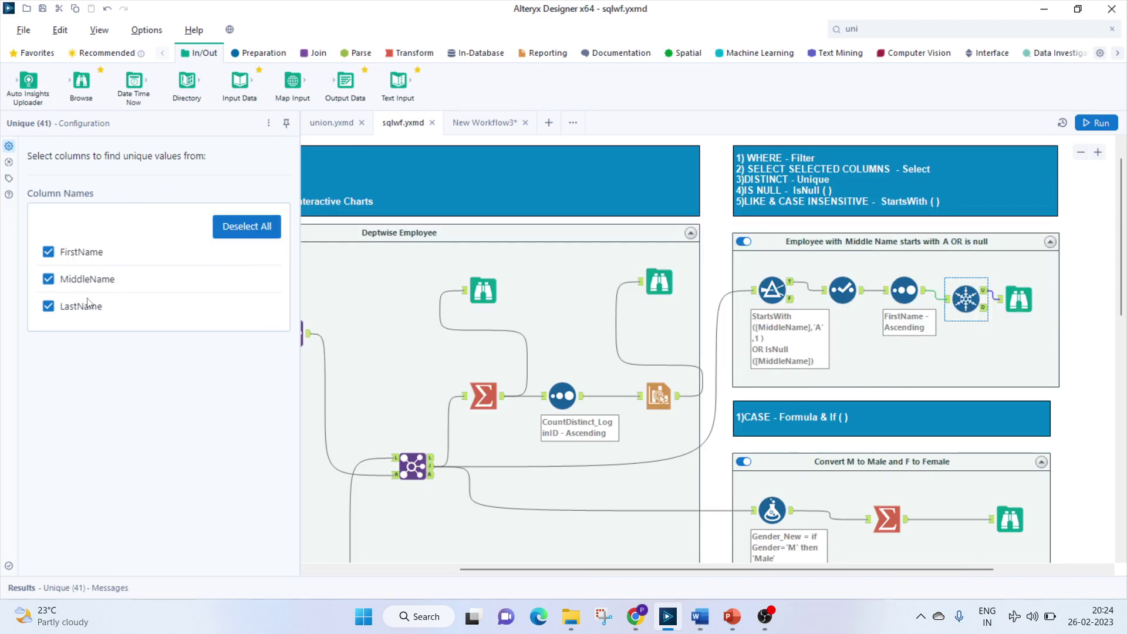
left_click(1024, 305)
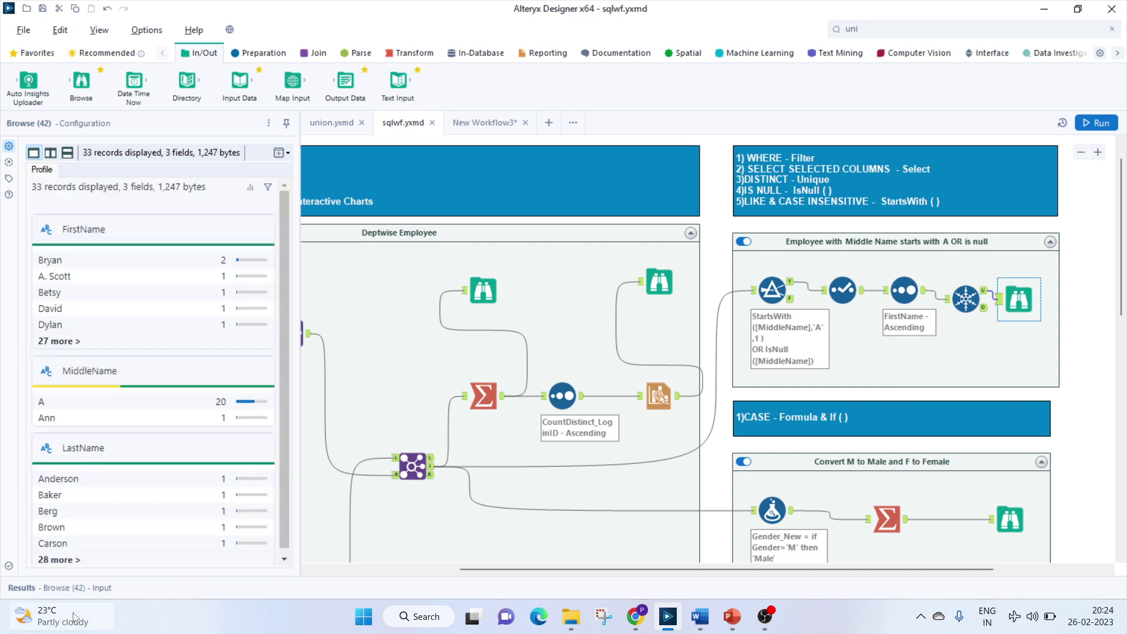
Show the middle name Browse output's records and compare them with the query results table in Word
left_click(65, 589)
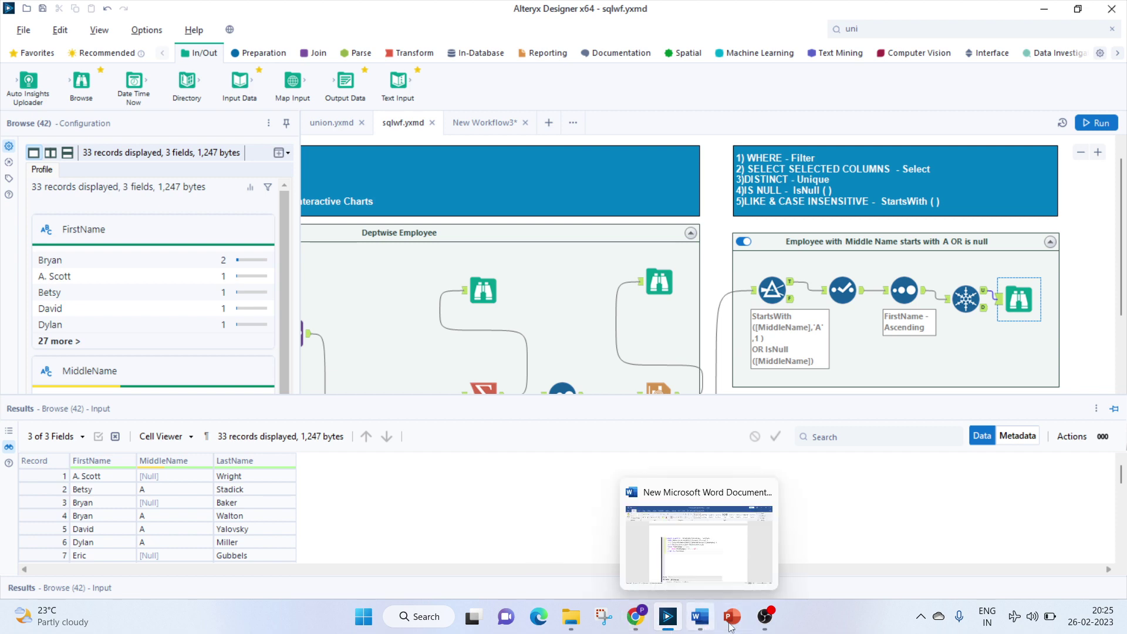
left_click(699, 618)
scroll(540, 521, "down", 3)
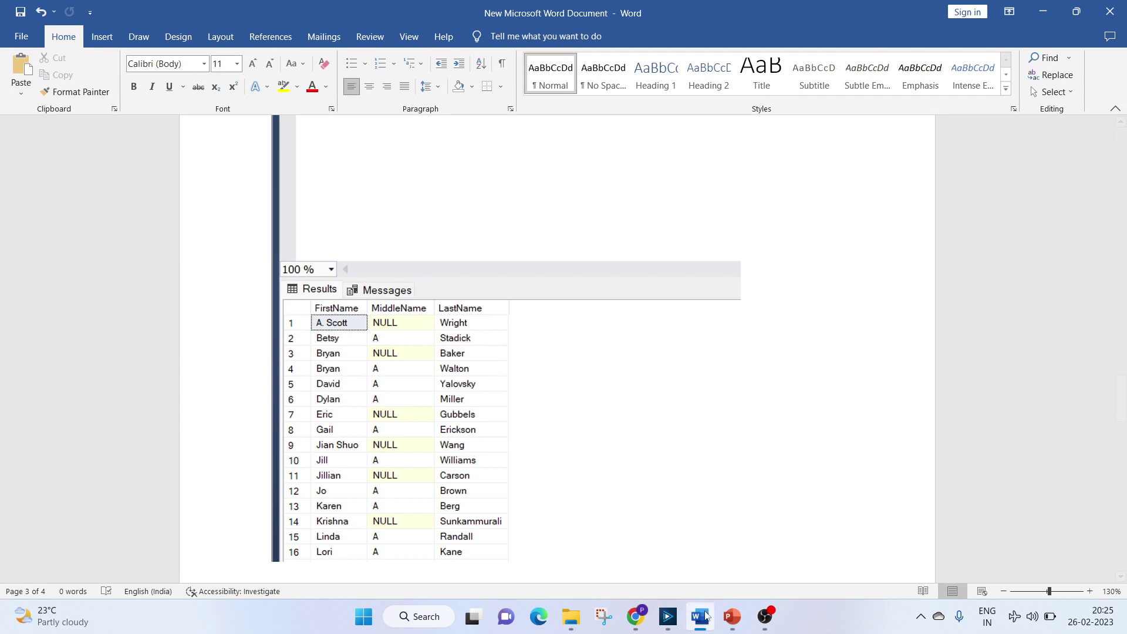
Return to Alteryx Designer to view the Convert M to Male and F to Female container, and read the Gender CASE query in Word
left_click(668, 617)
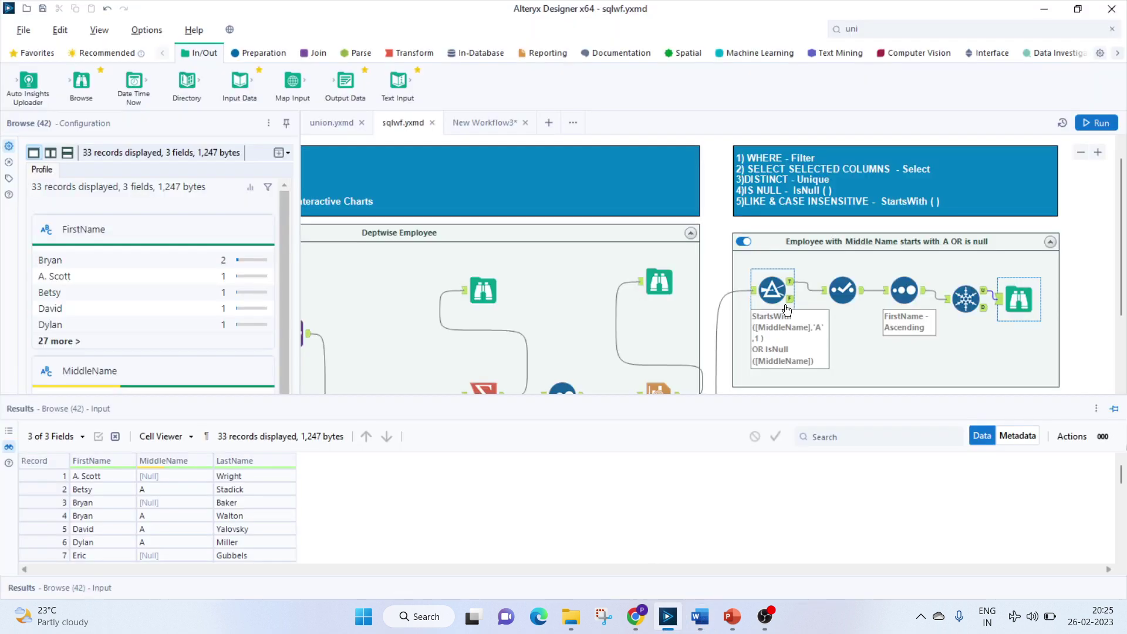
scroll(786, 306, "down", 8)
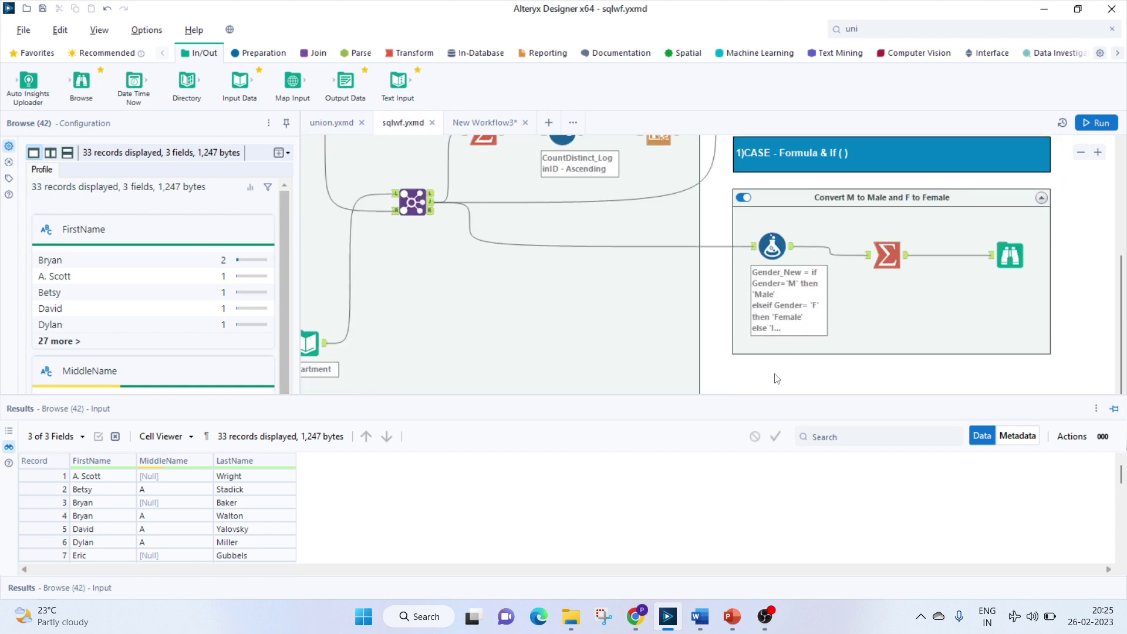
scroll(793, 329, "up", 1)
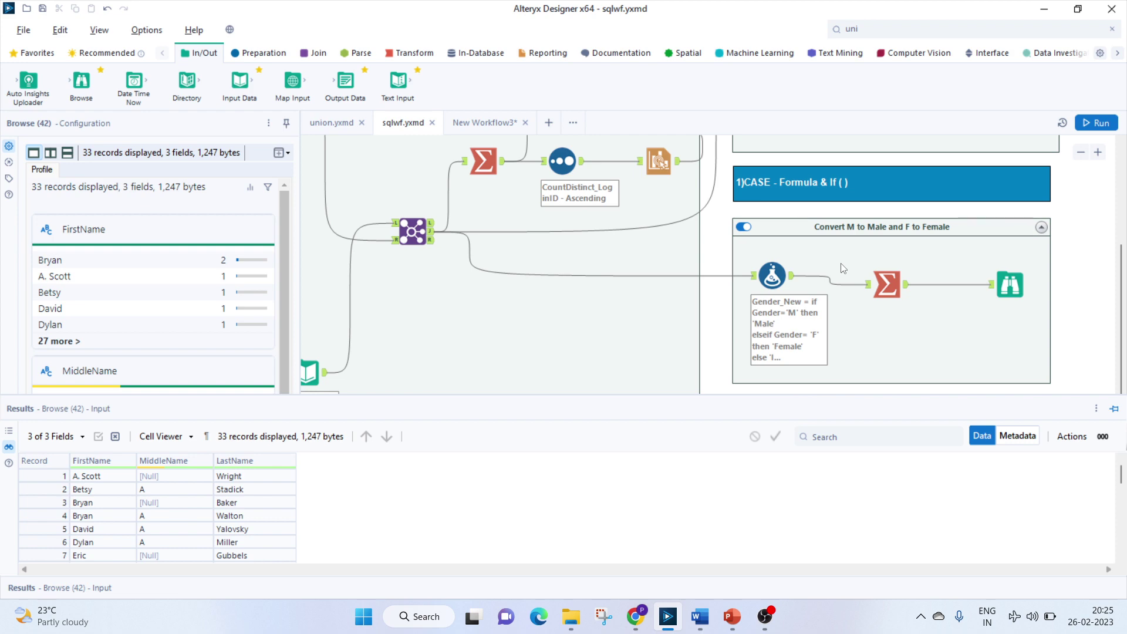
left_click(701, 626)
scroll(514, 452, "down", 10)
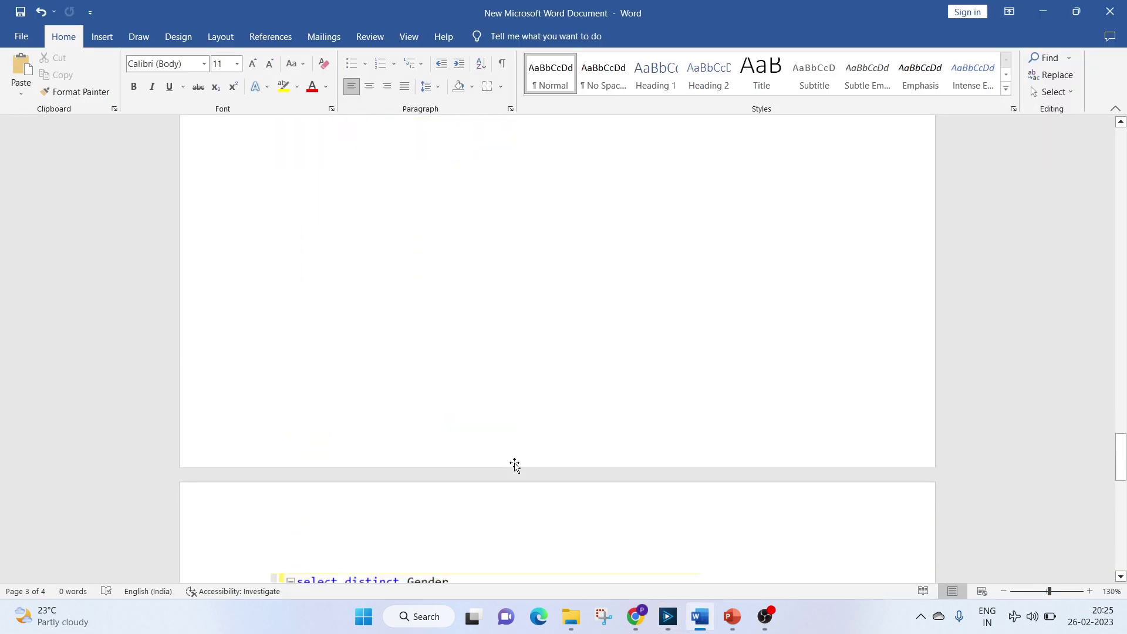
scroll(423, 448, "down", 3)
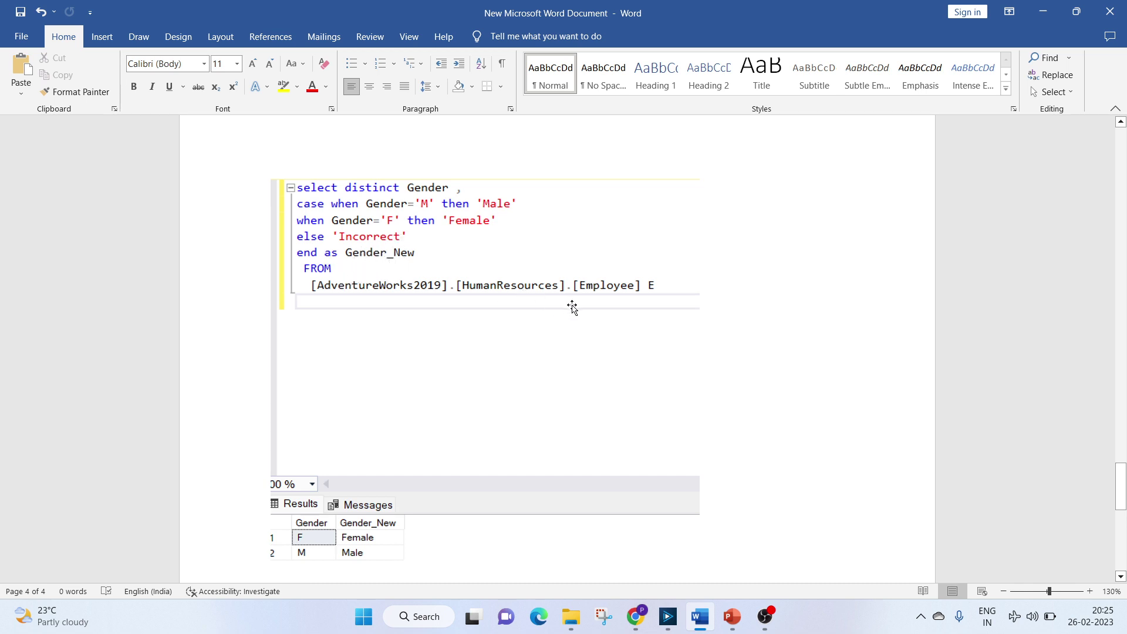
scroll(356, 464, "down", 2)
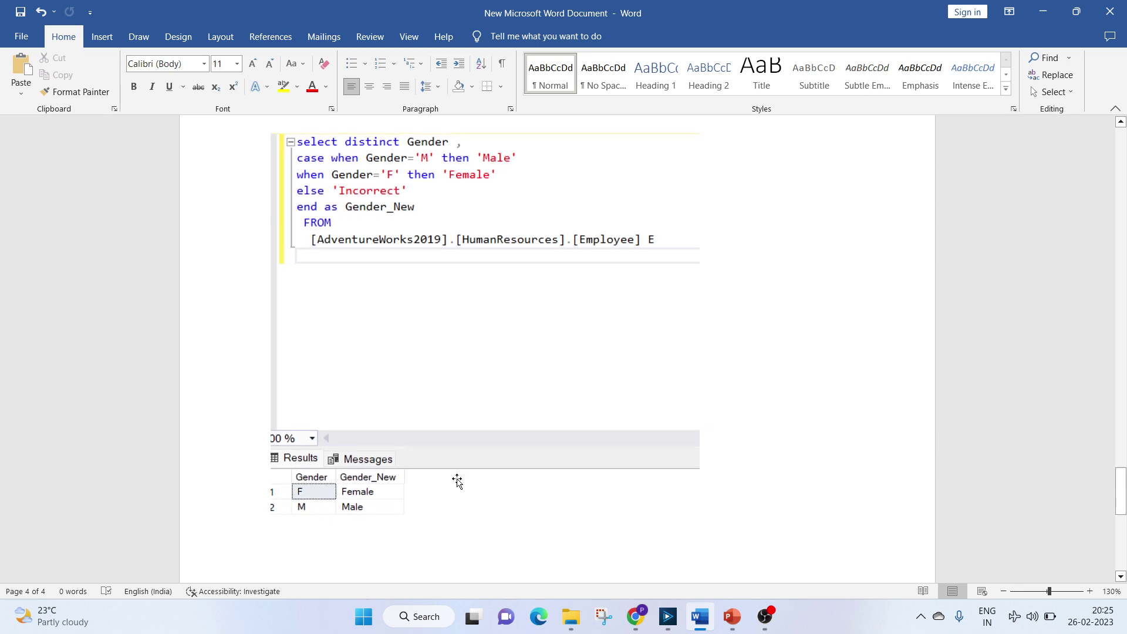
Switch back to Alteryx Designer and review the Gender_New expression in the gender container's Formula tool
left_click(666, 618)
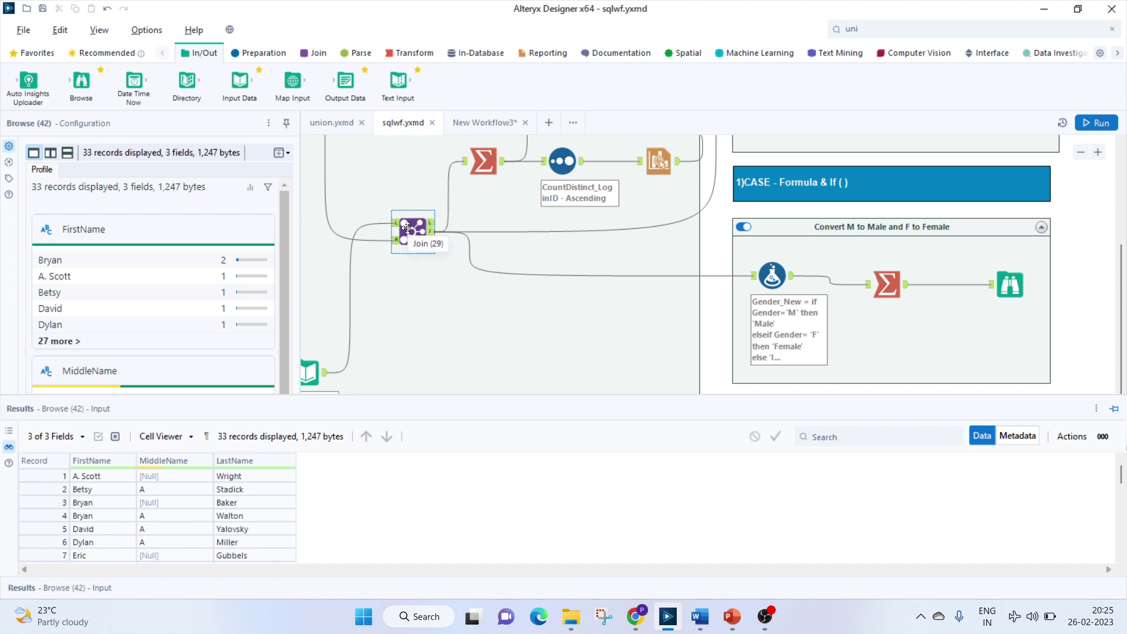
left_click(773, 276)
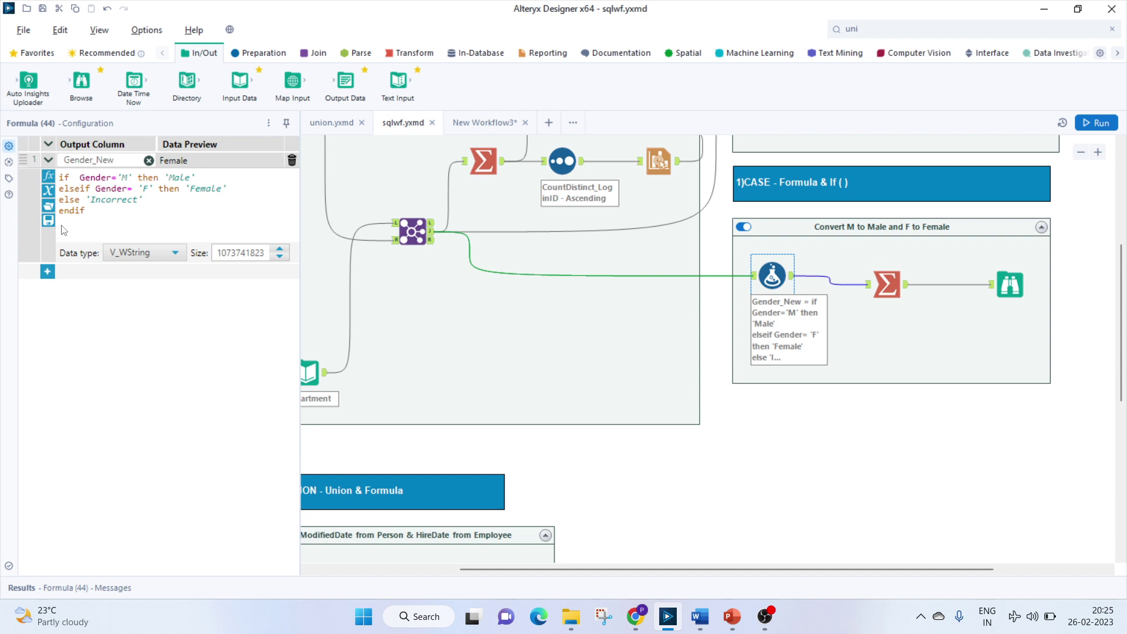
left_click(100, 161)
Add a second, empty output column expression to the Formula tool and look through the columns it can target
left_click(47, 272)
left_click(94, 273)
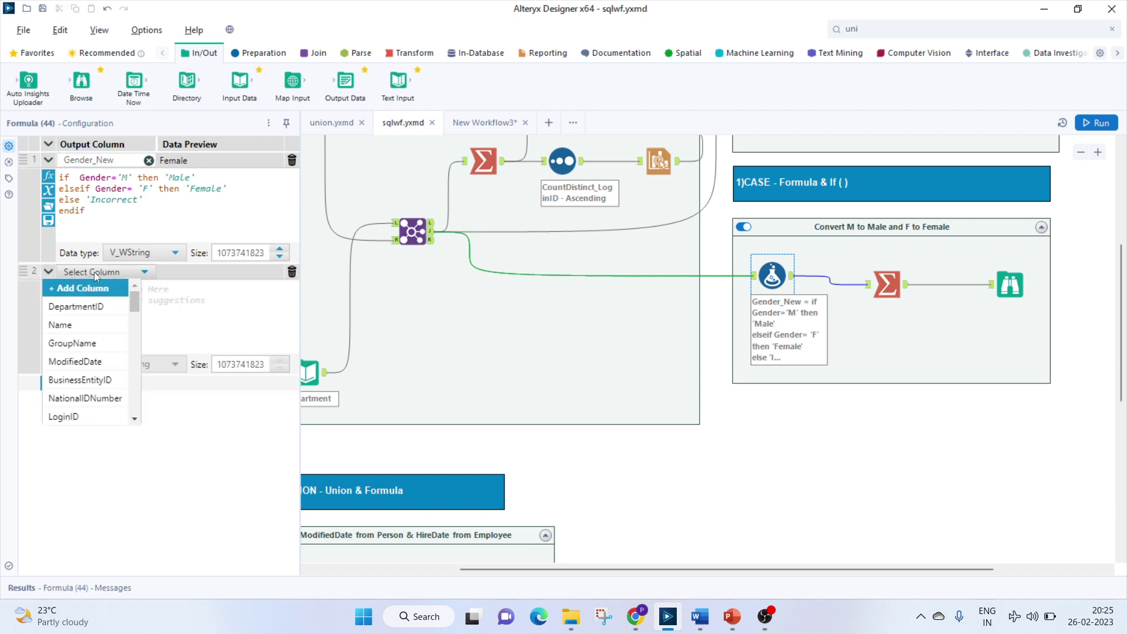
scroll(84, 379, "down", 3)
scroll(84, 379, "up", 3)
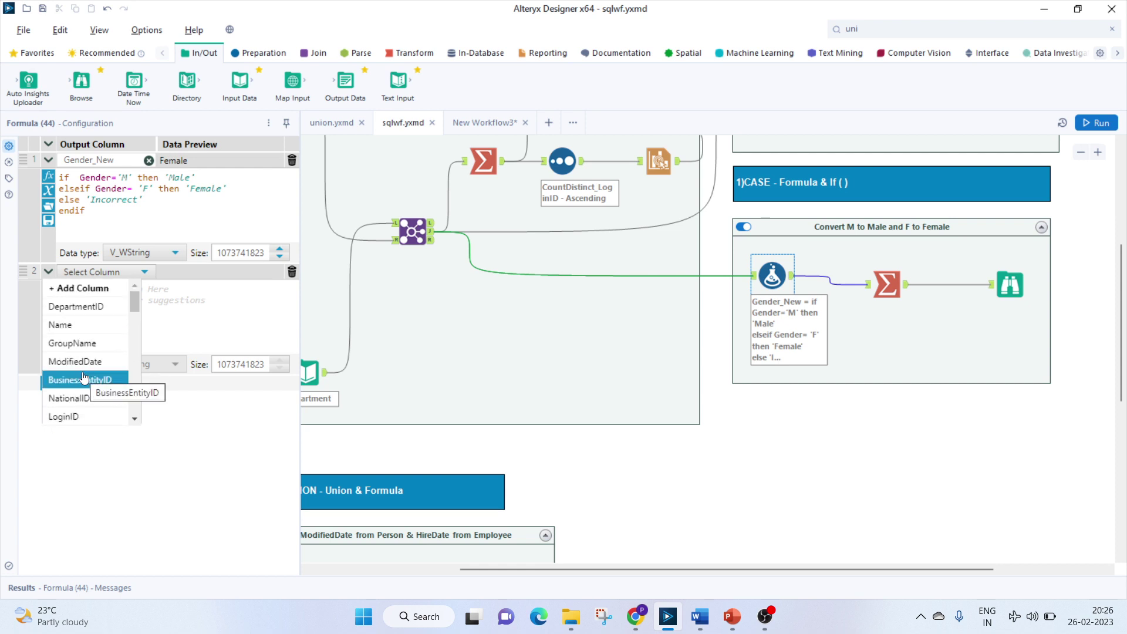
left_click(112, 190)
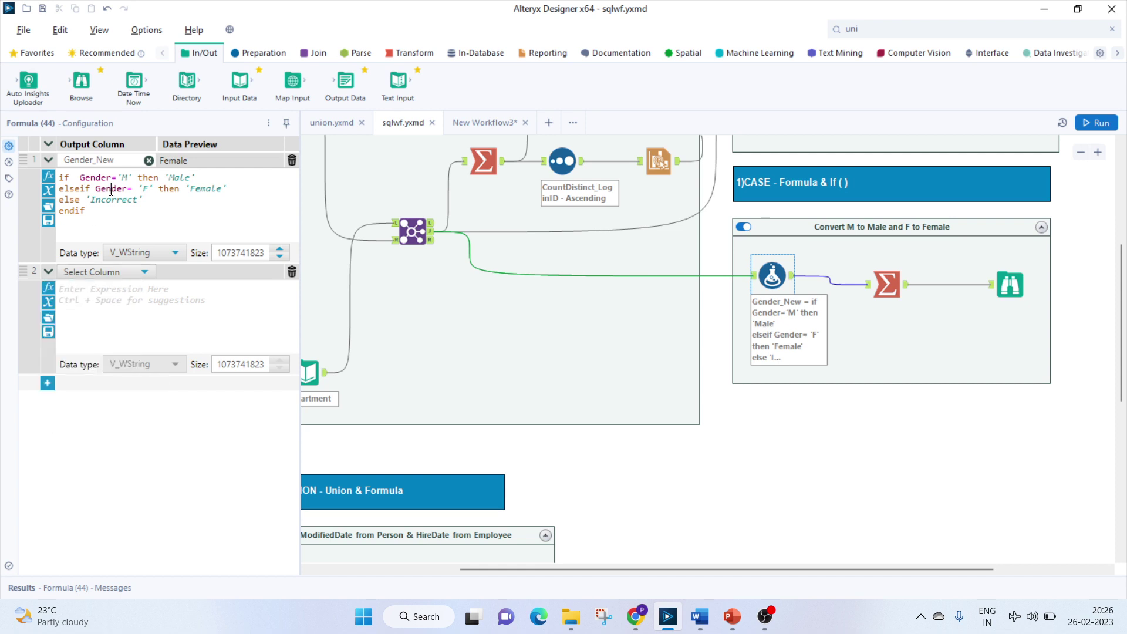
Check the Gender_New expression against the gender container's Summarize tool and show the Browse output's records
left_click(111, 189)
left_click(886, 286)
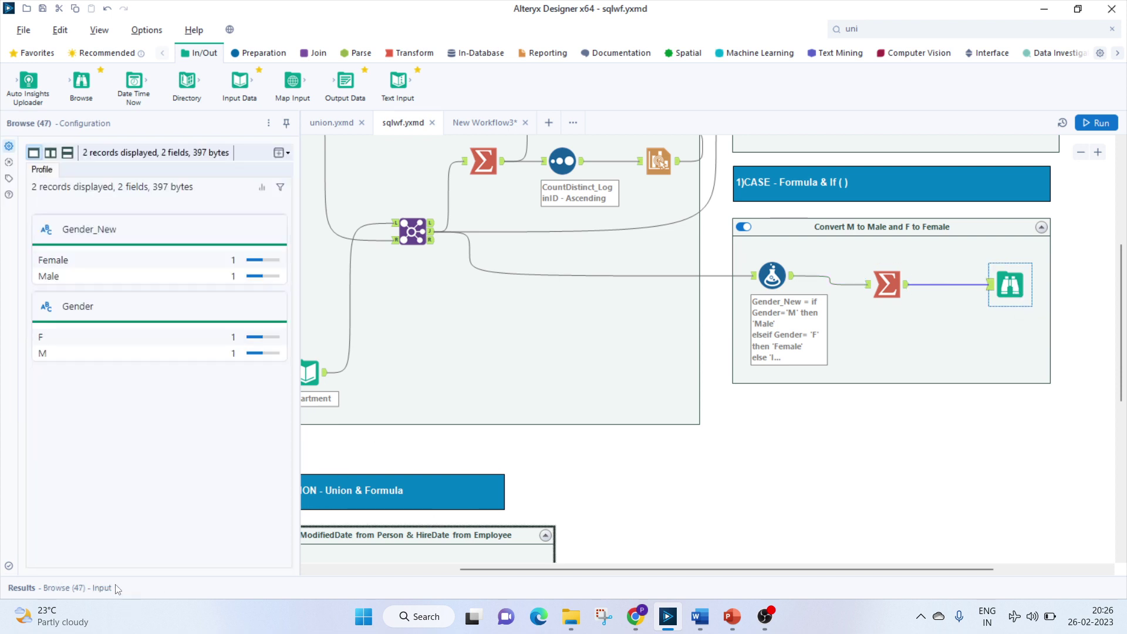
left_click(116, 588)
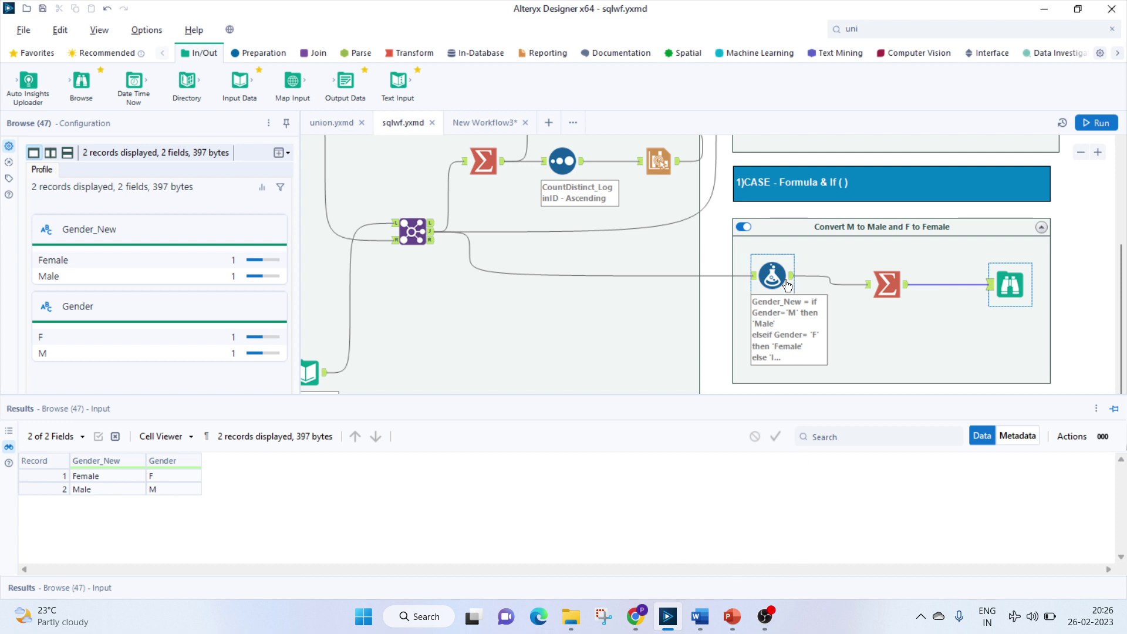
Show the Union ModifiedDate from Person & HireDate from Employee container and trace its incoming connections
scroll(788, 285, "down", 5)
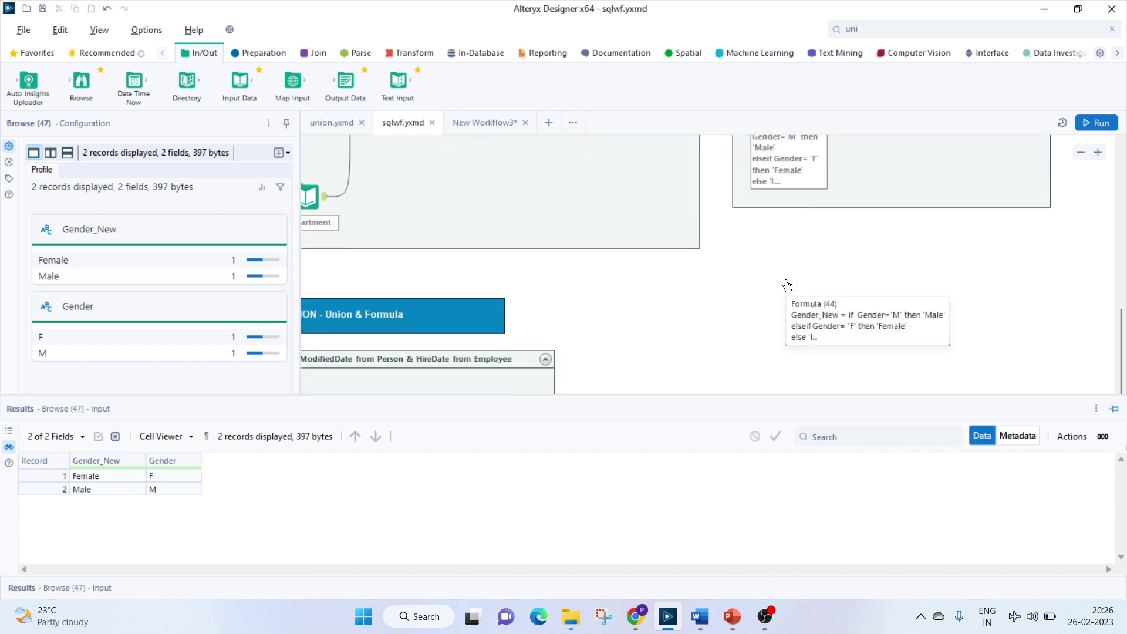
scroll(535, 347, "down", 3)
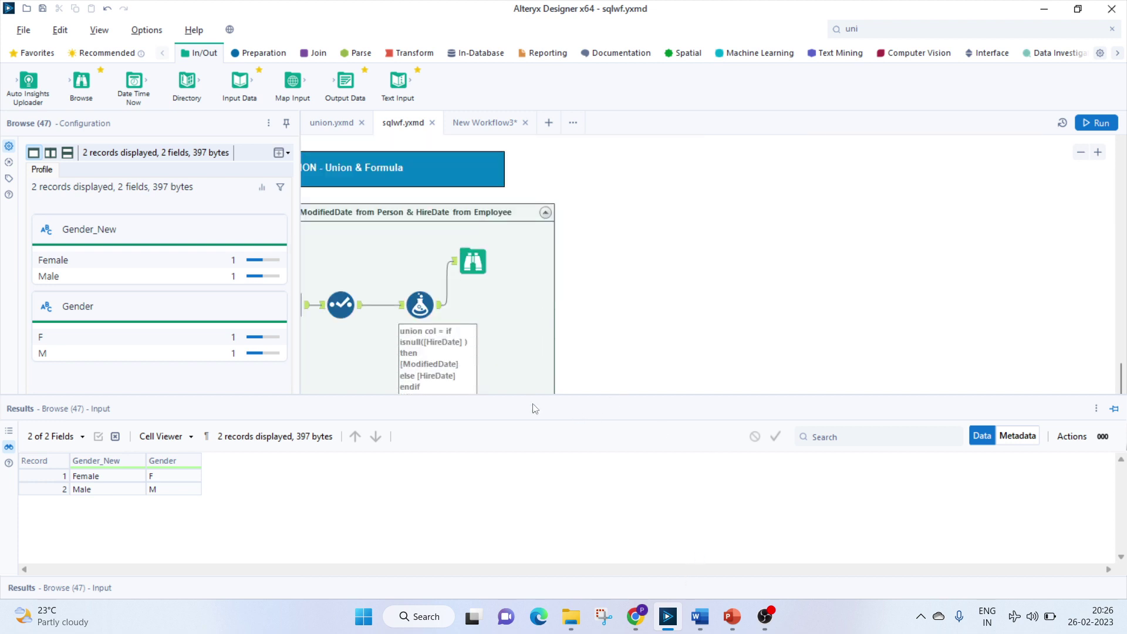
left_click(615, 351)
left_click_drag(531, 570, 420, 569)
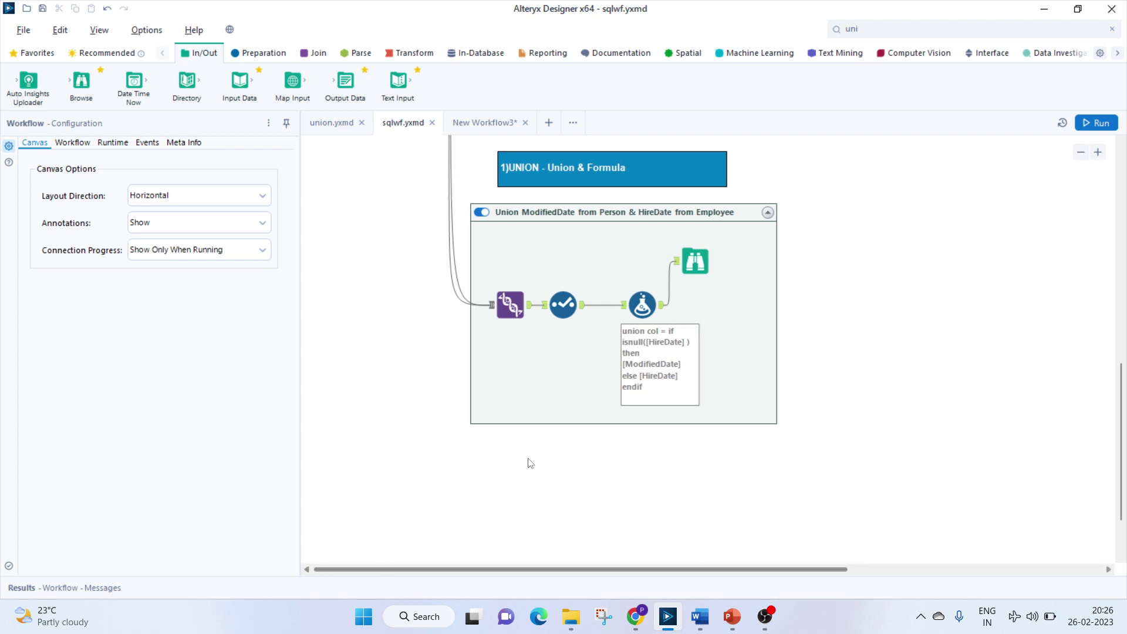
scroll(531, 463, "up", 2)
scroll(646, 488, "up", 1)
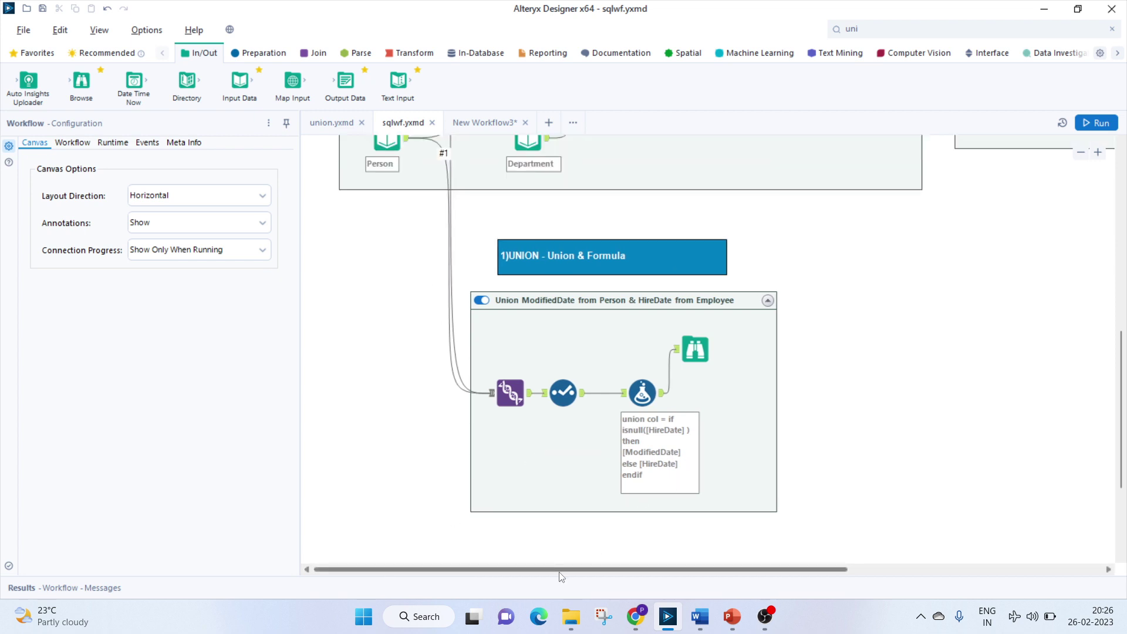
left_click_drag(572, 571, 635, 573)
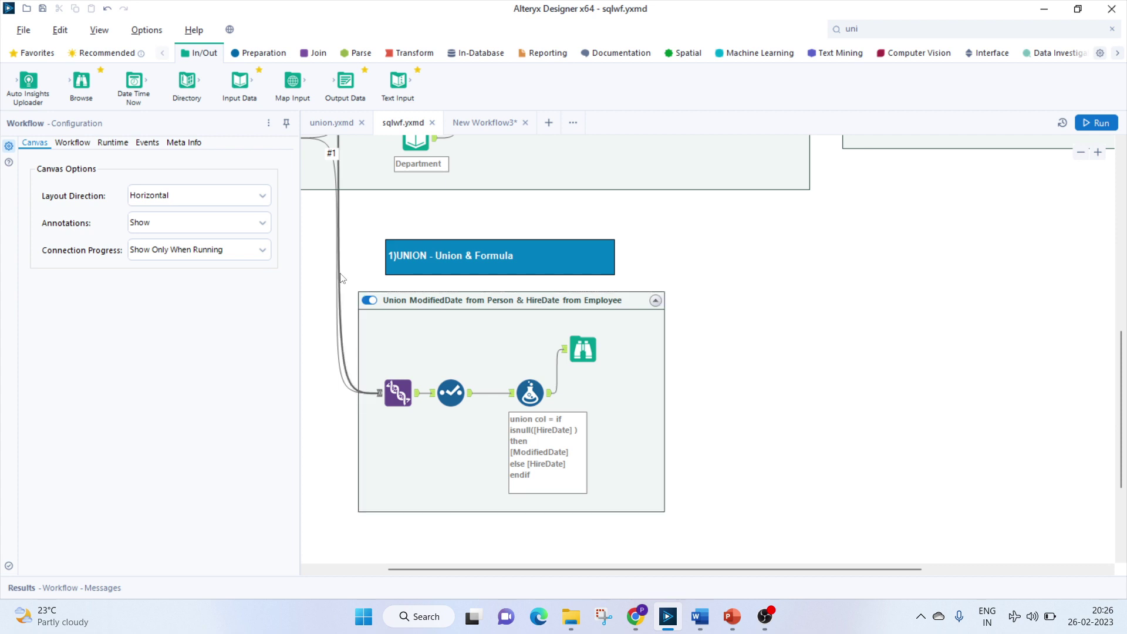
left_click(621, 301)
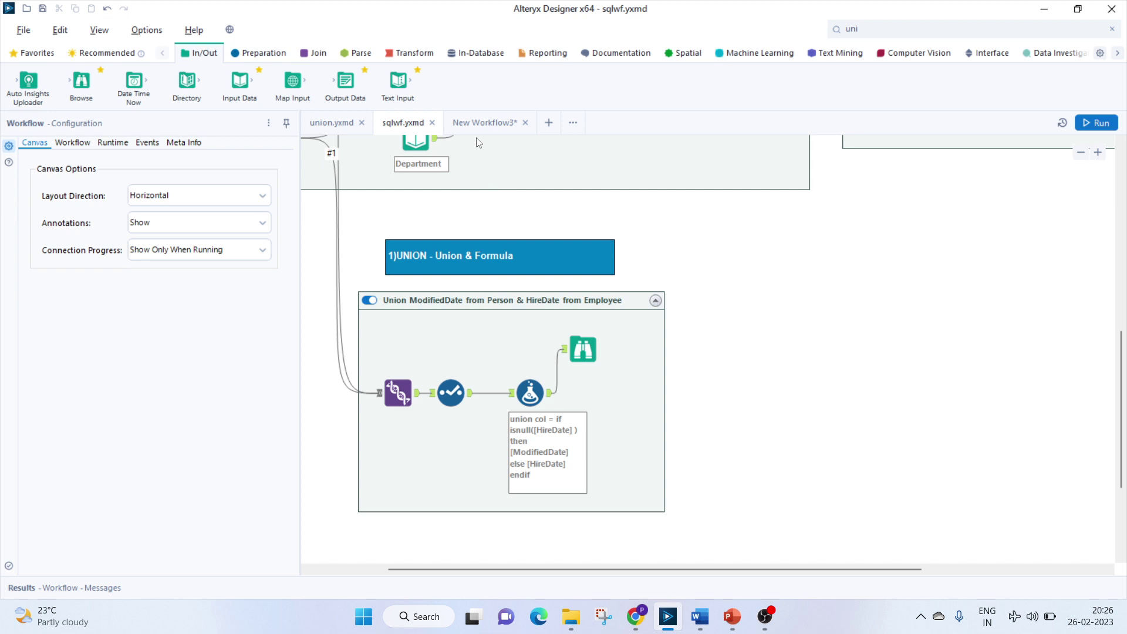
Switch to the union.yxmd workflow and inspect both Text Input tools, the Union configuration and the records in the Union's direct Browse output
left_click(323, 124)
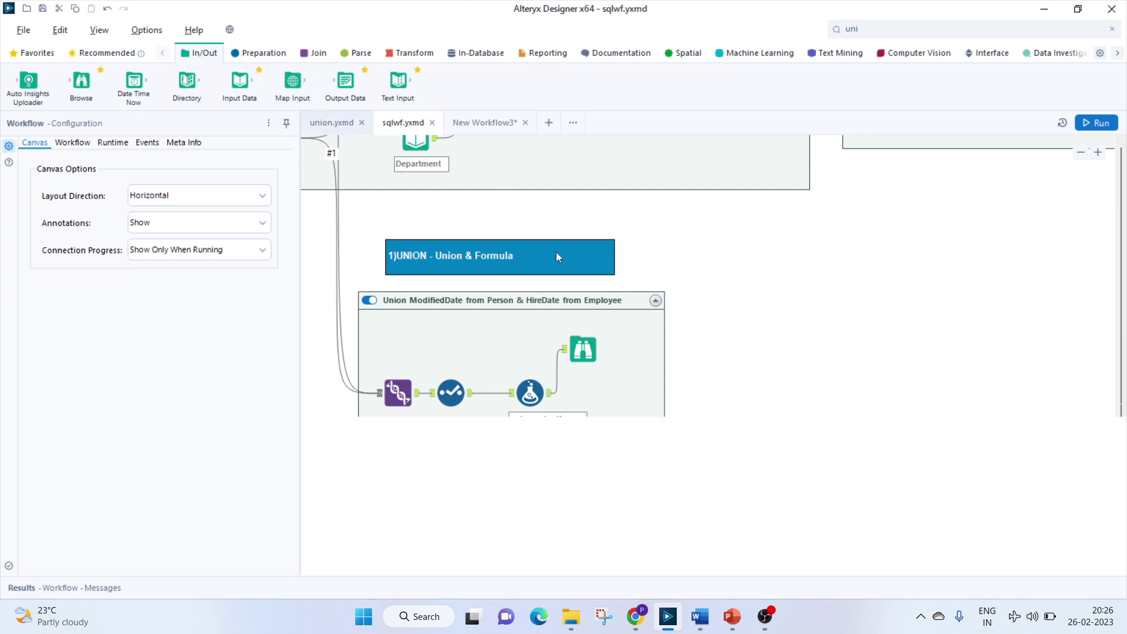
left_click(363, 216)
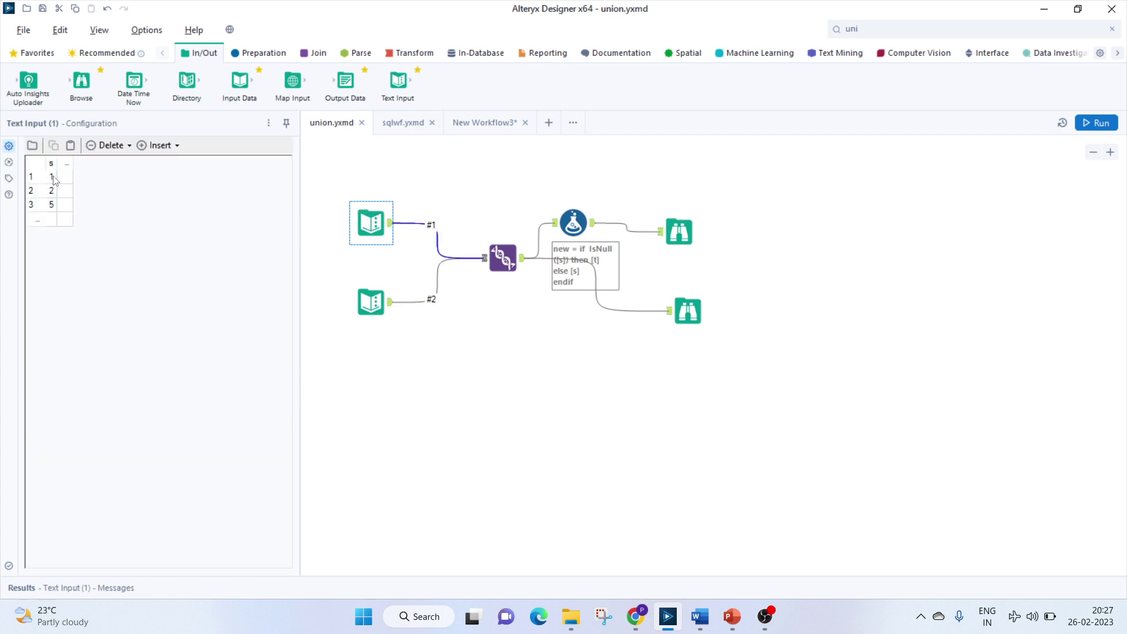
left_click(370, 302)
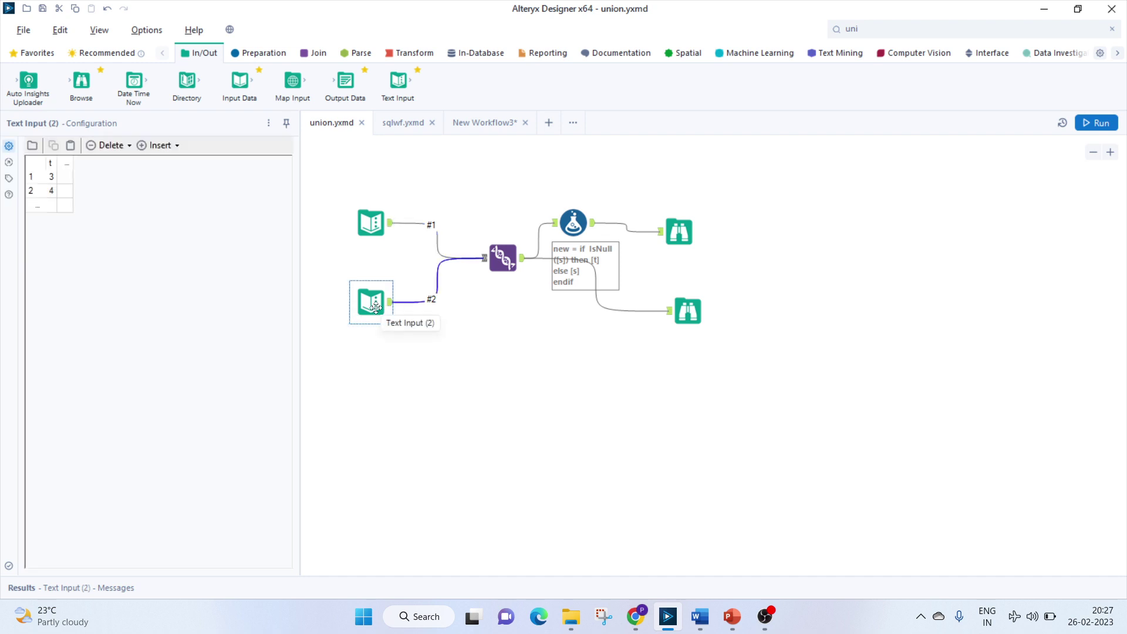
left_click(503, 260)
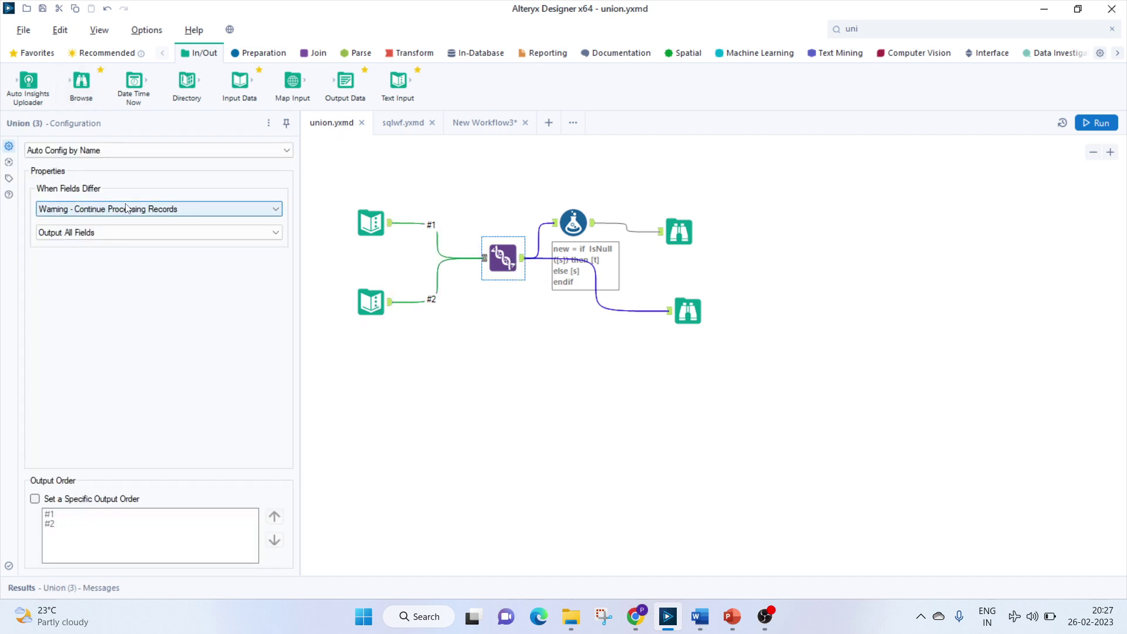
left_click(688, 309)
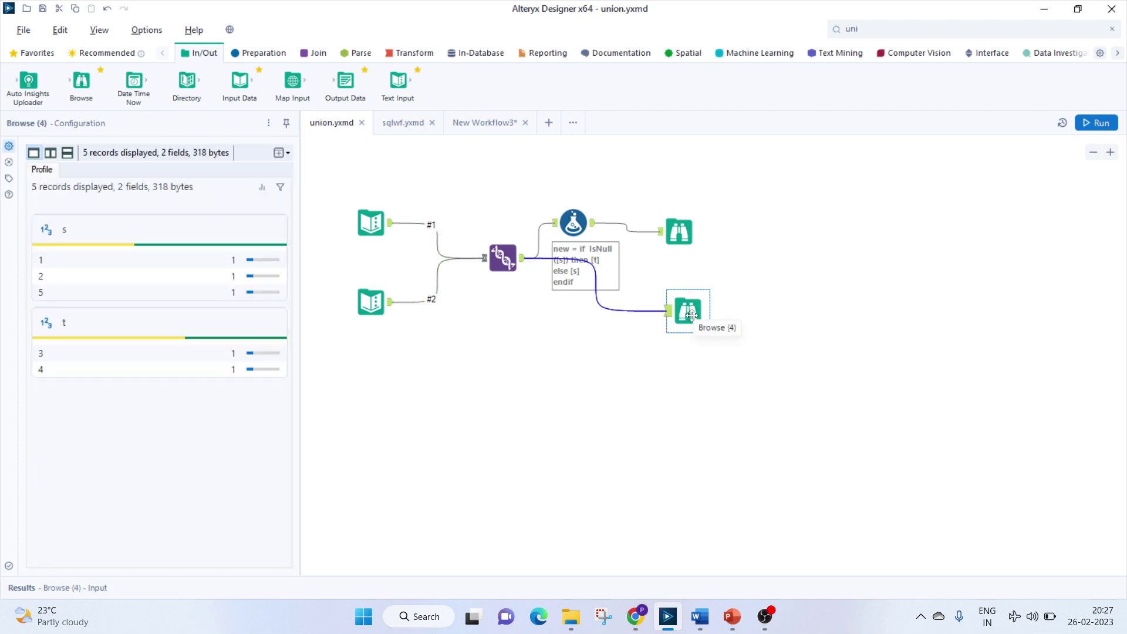
left_click(100, 593)
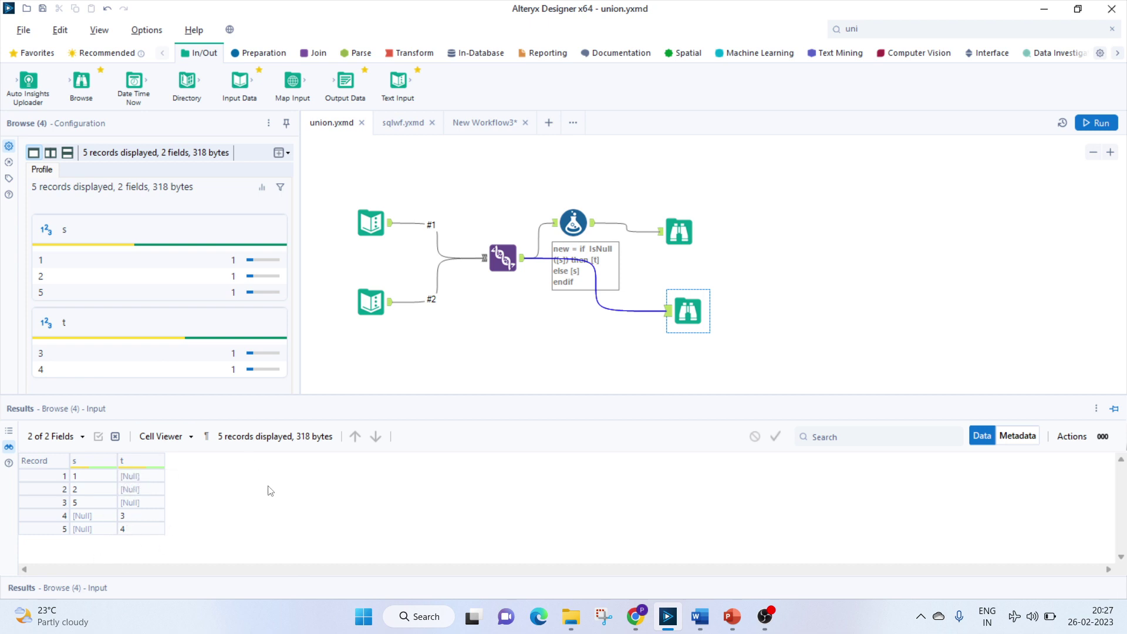
Review the Formula expression that builds the new column from s and t, and view the records in its Browse output
left_click(574, 223)
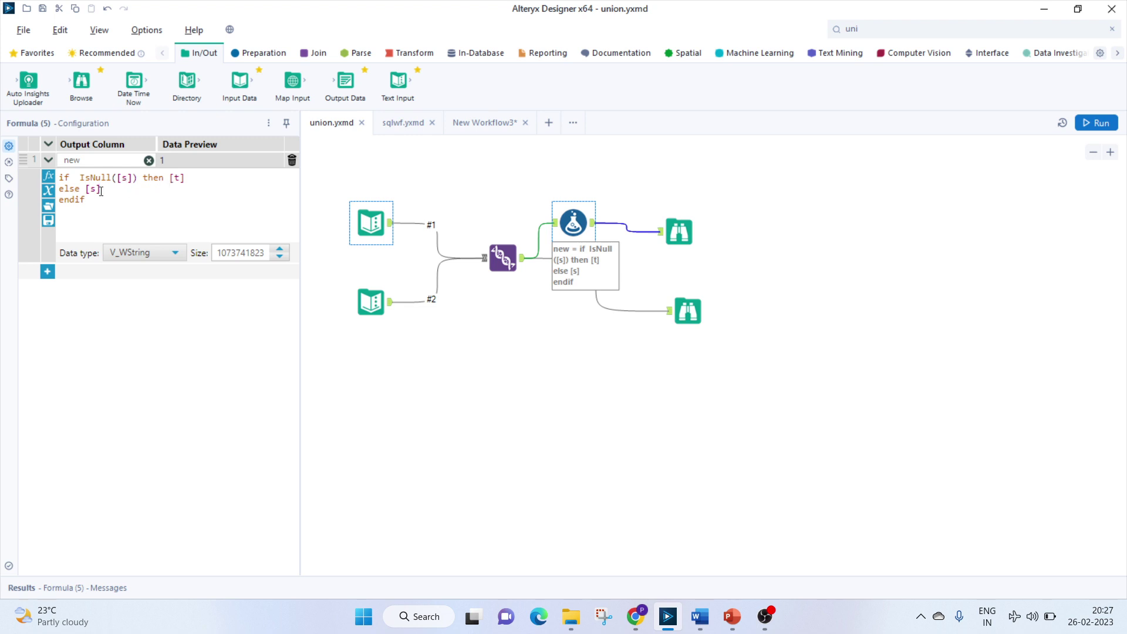
left_click(680, 232)
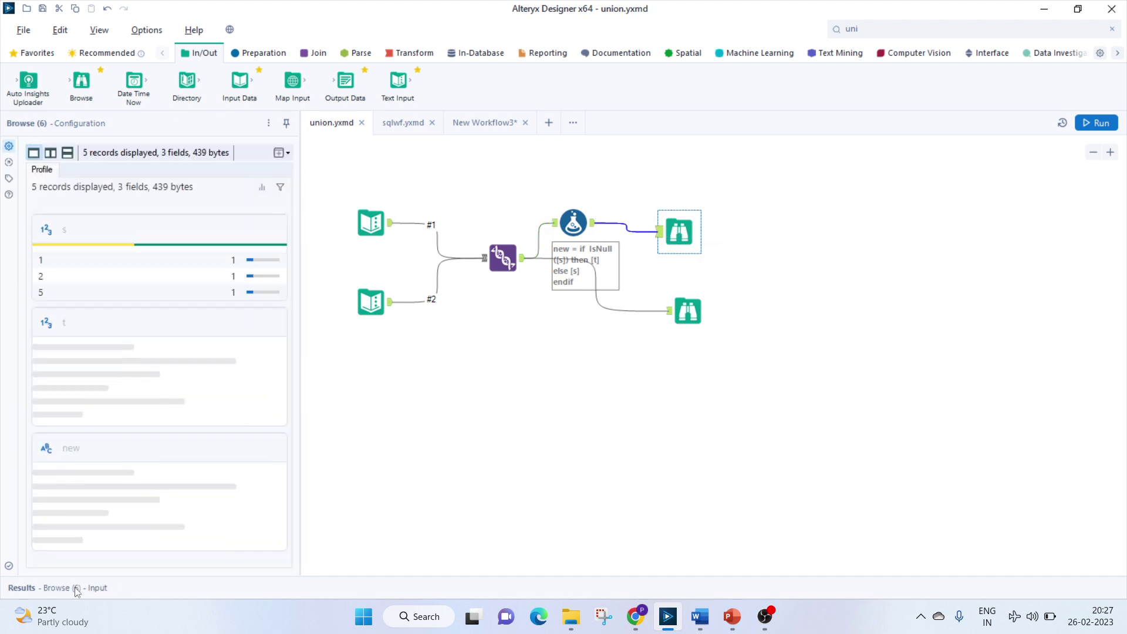
mouse_move(97, 588)
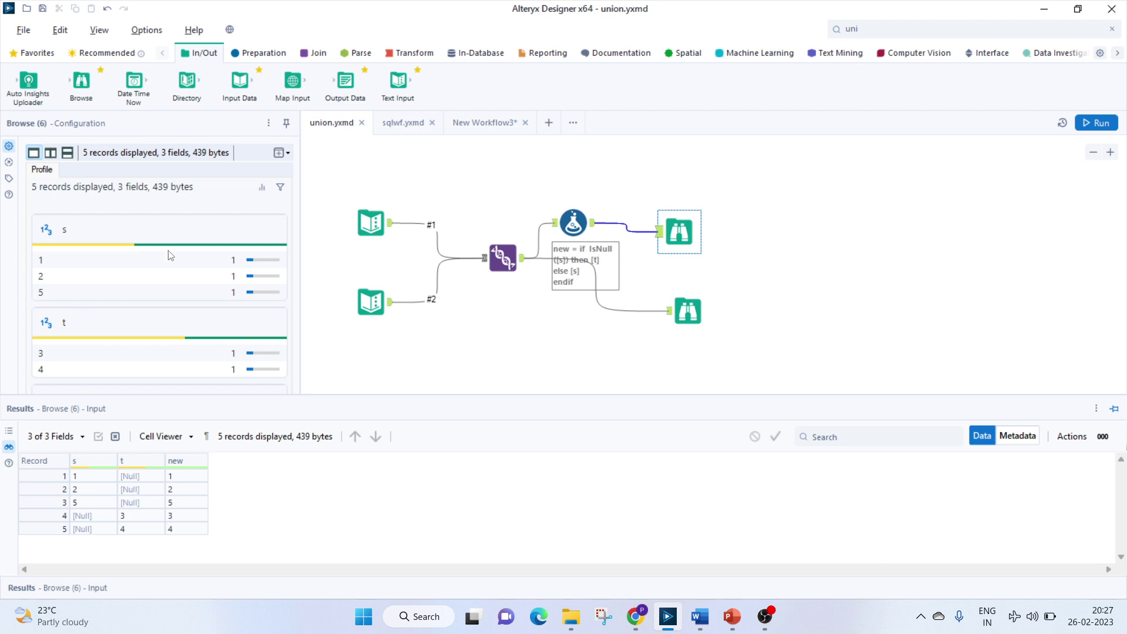
Return to the sqlwf.yxmd workflow and inspect the Union tool's configuration and the fields of the Person connection feeding it
left_click(393, 122)
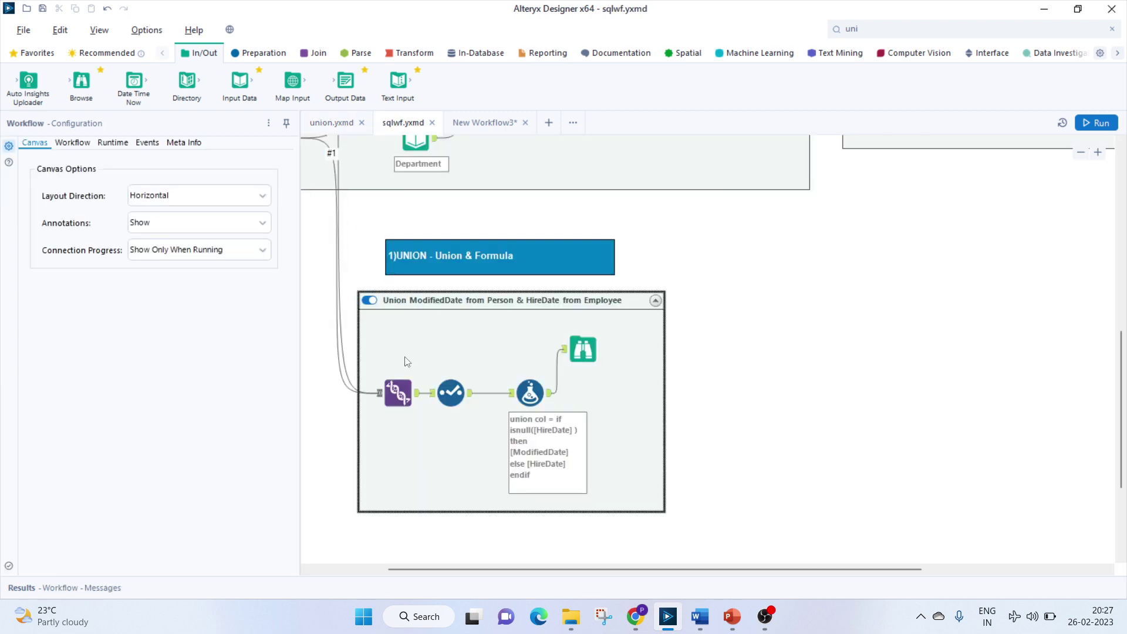
left_click(397, 433)
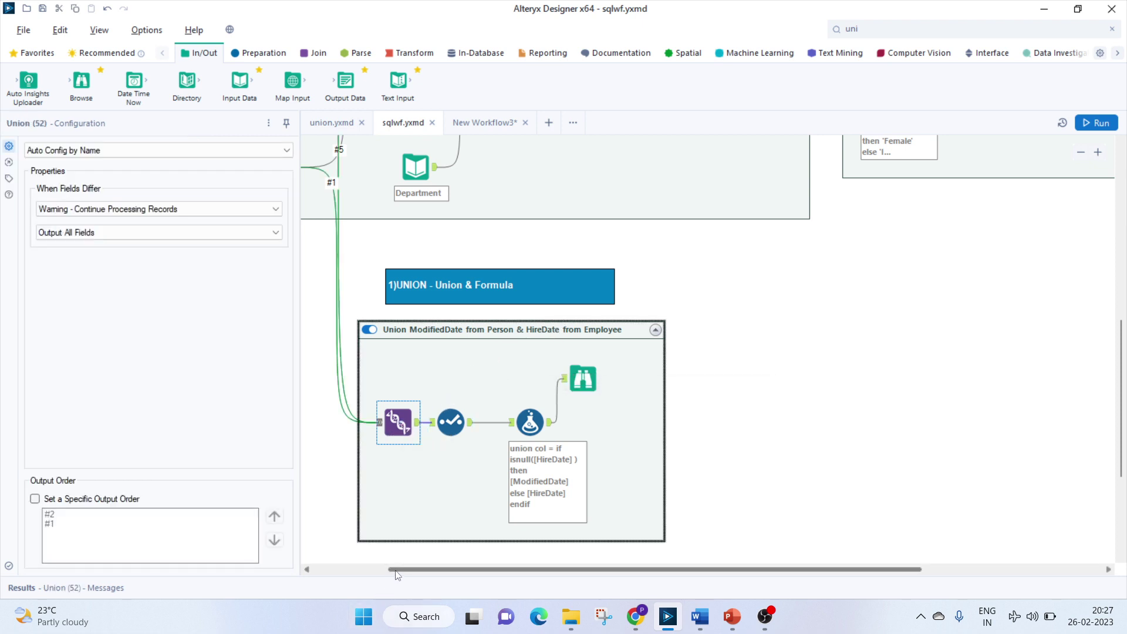
scroll(421, 463, "left", 3)
scroll(421, 463, "up", 5)
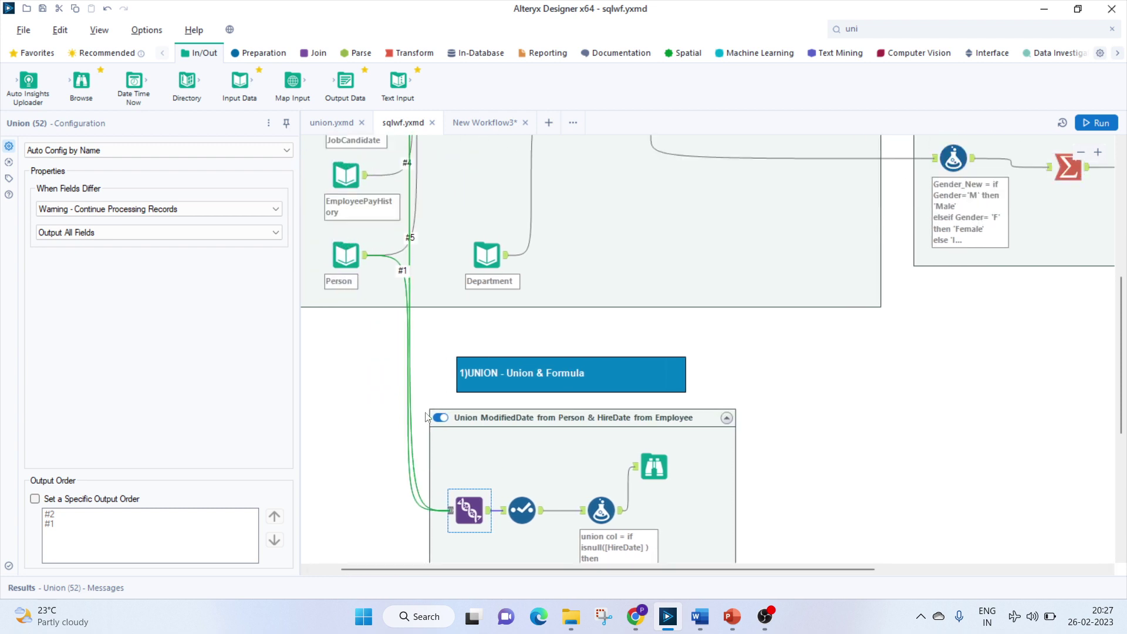
left_click(411, 460)
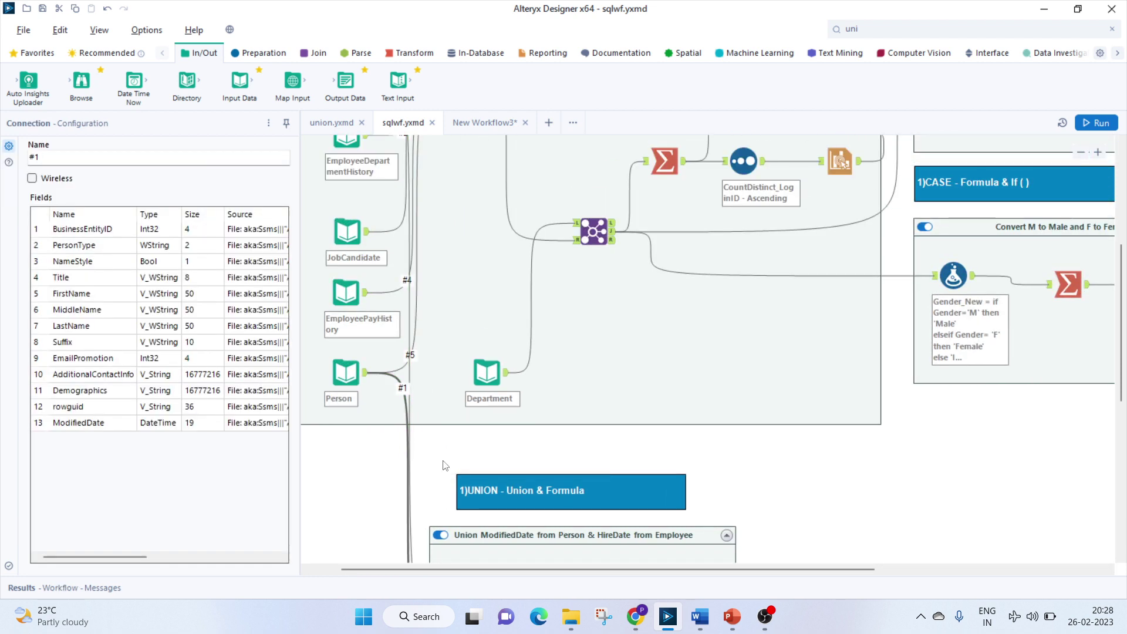
scroll(443, 460, "up", 3)
scroll(420, 411, "down", 3)
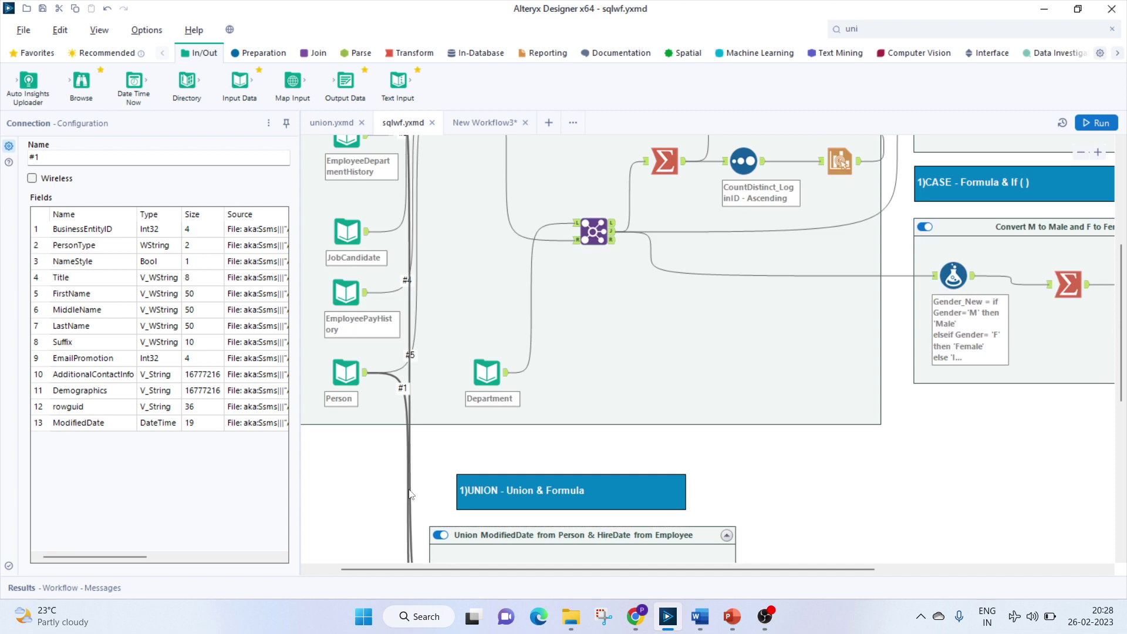
Check the source table of the Person connection's fields and trace the connection from its input down to the Union tool
left_click_drag(139, 565, 218, 555)
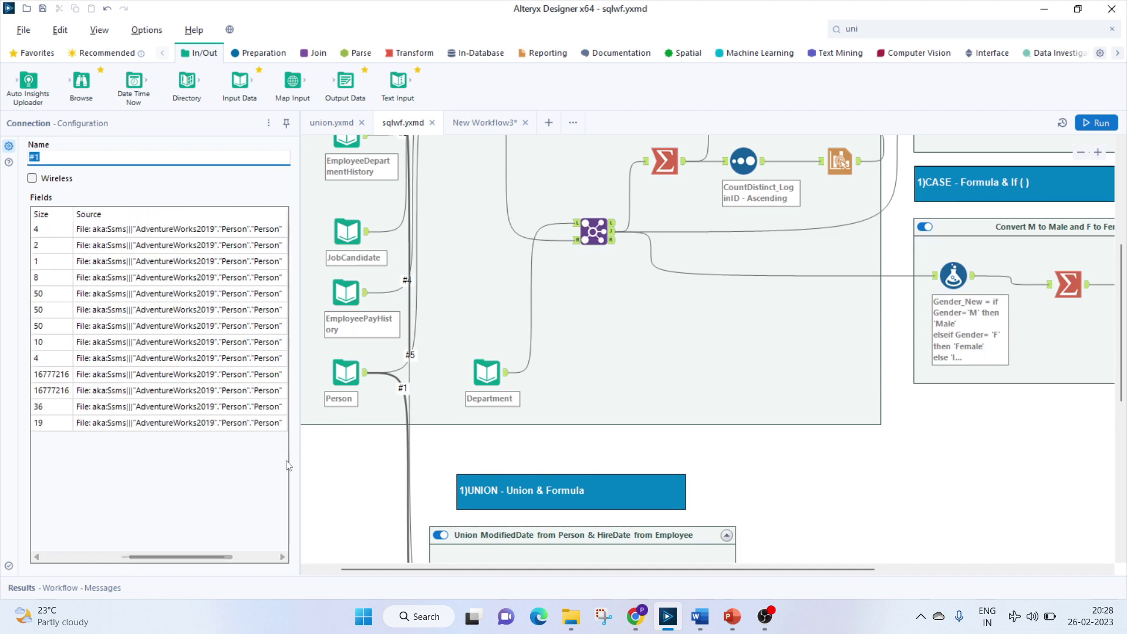
left_click(411, 549)
scroll(421, 505, "up", 1)
scroll(421, 505, "up", 5)
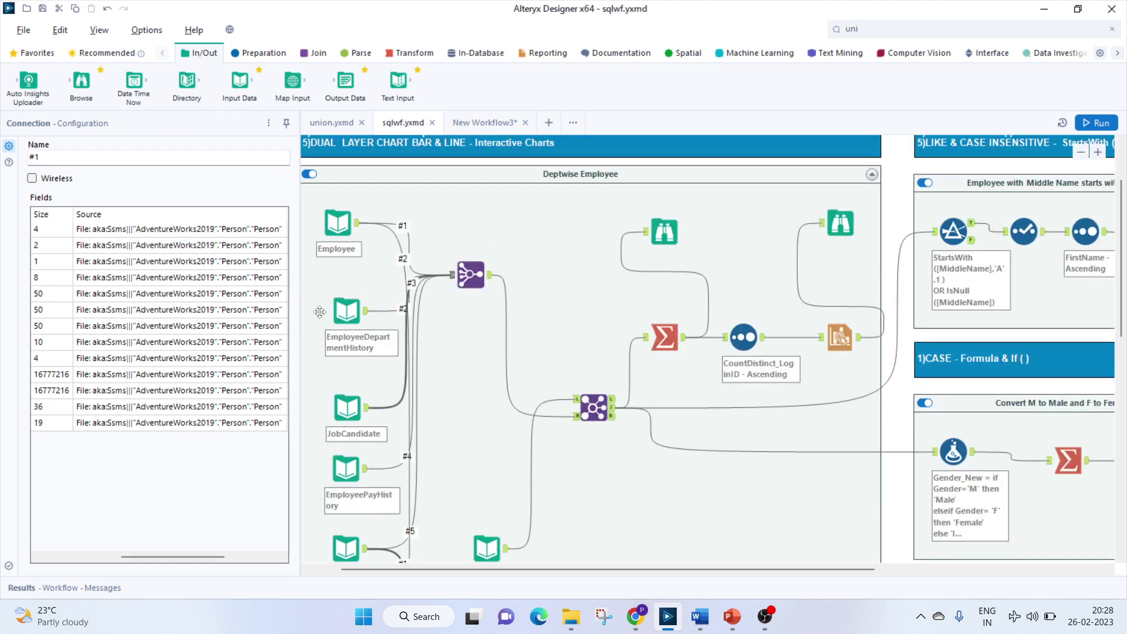
scroll(453, 482, "down", 7)
scroll(453, 482, "down", 3)
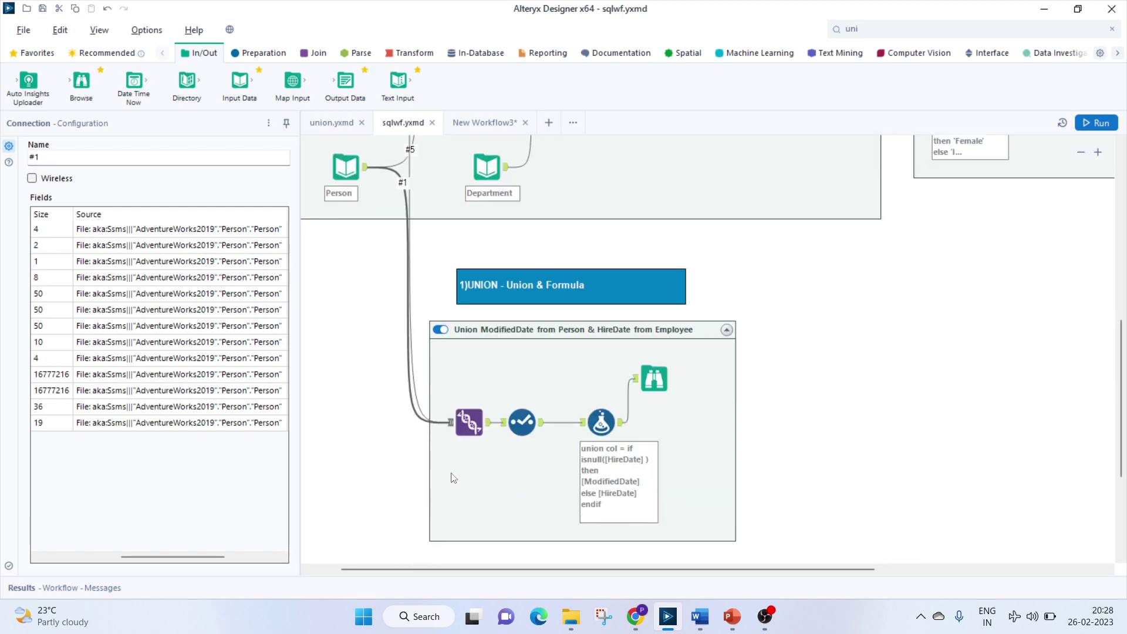
Inspect the fields kept by the Select tool after the Union and the Formula expression that builds union col from HireDate and ModifiedDate
left_click(522, 421)
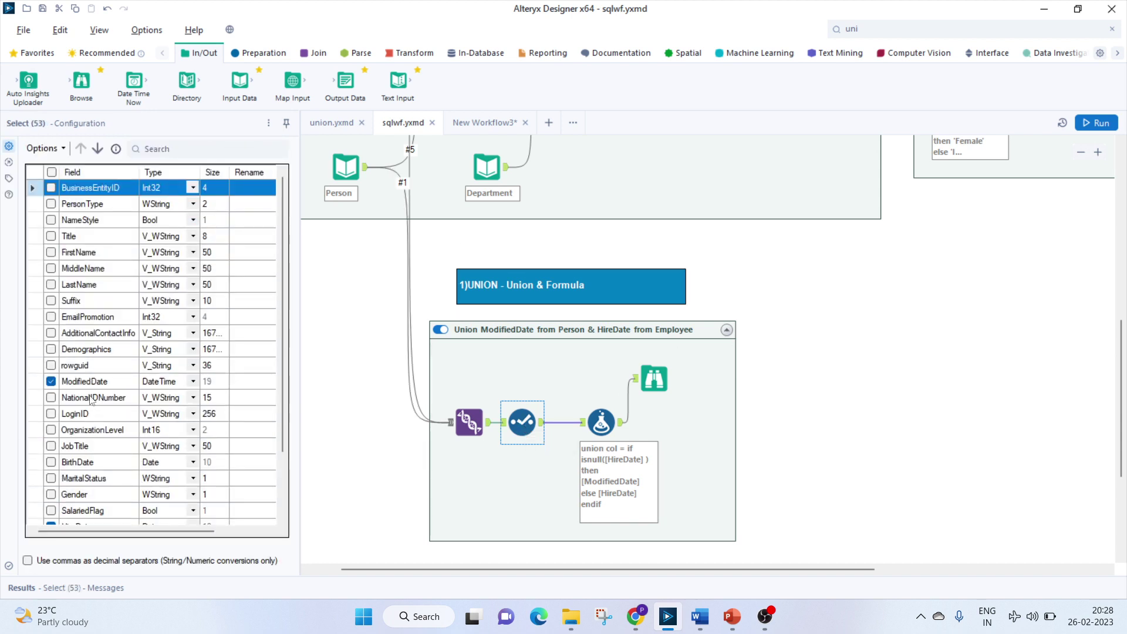
scroll(91, 400, "down", 2)
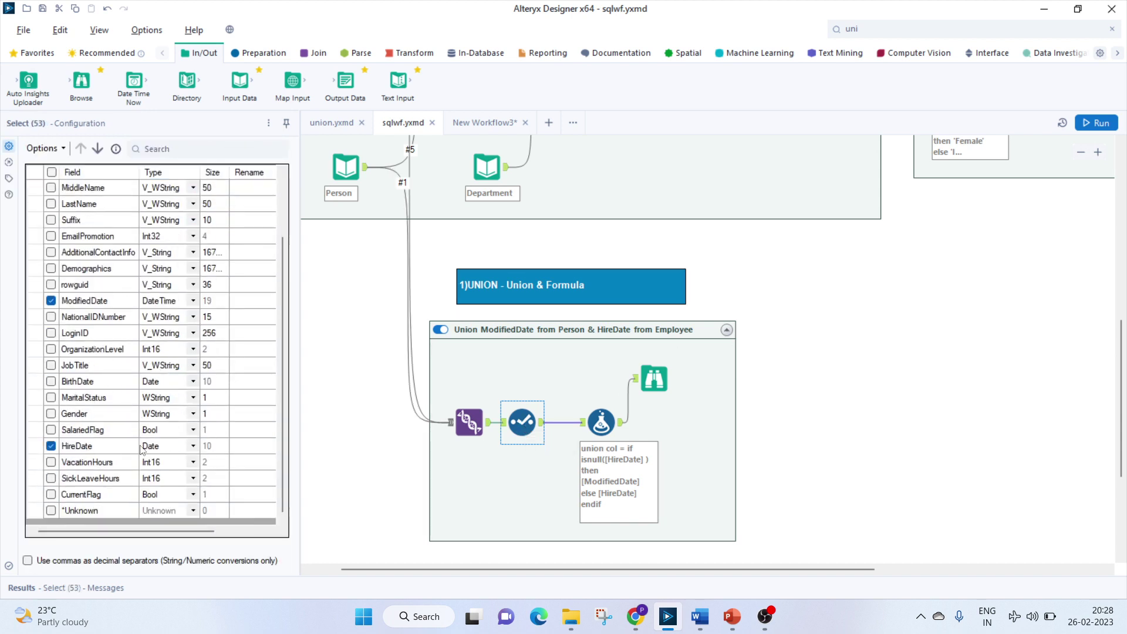
left_click(600, 422)
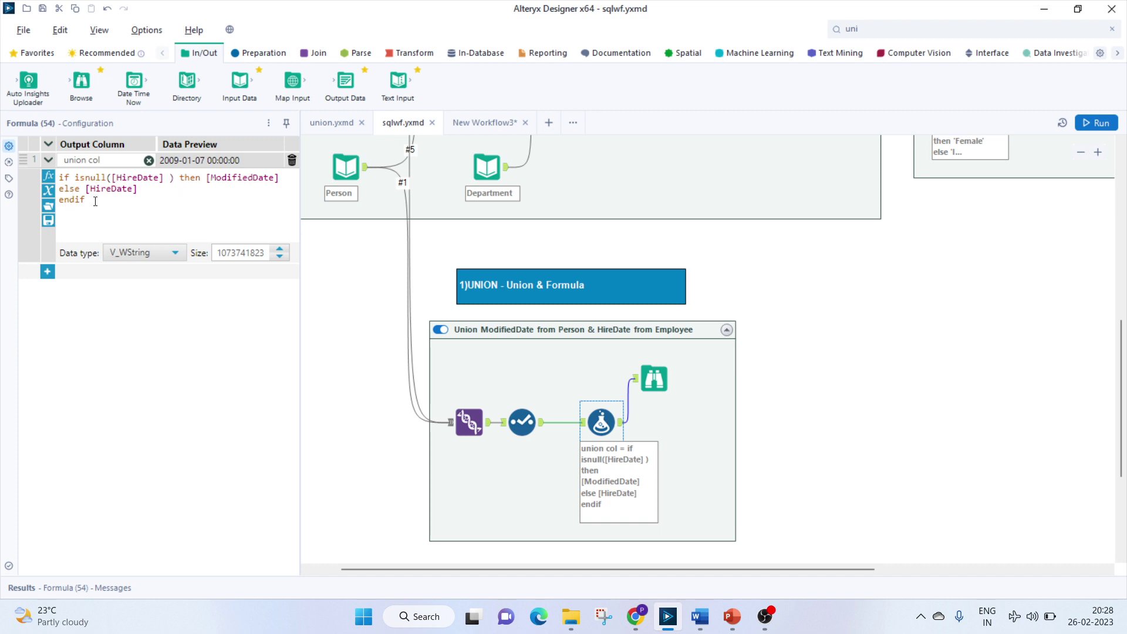
View the records of the Union container's Browse output and compare ModifiedDate, HireDate and union col through the later records
left_click(654, 379)
left_click(110, 589)
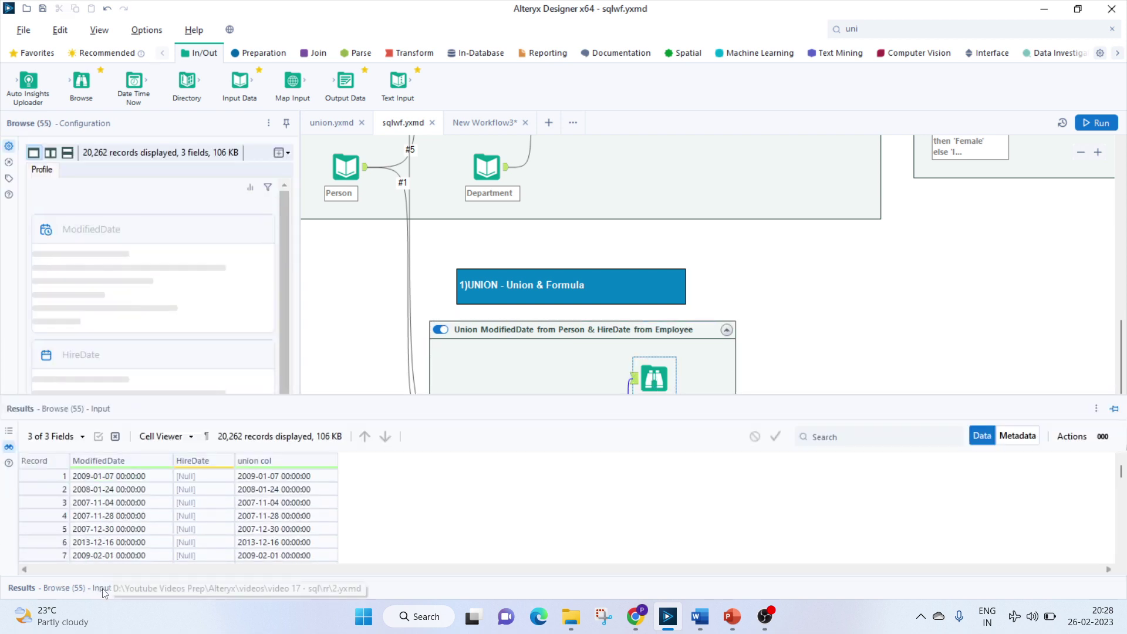
scroll(246, 508, "down", 2)
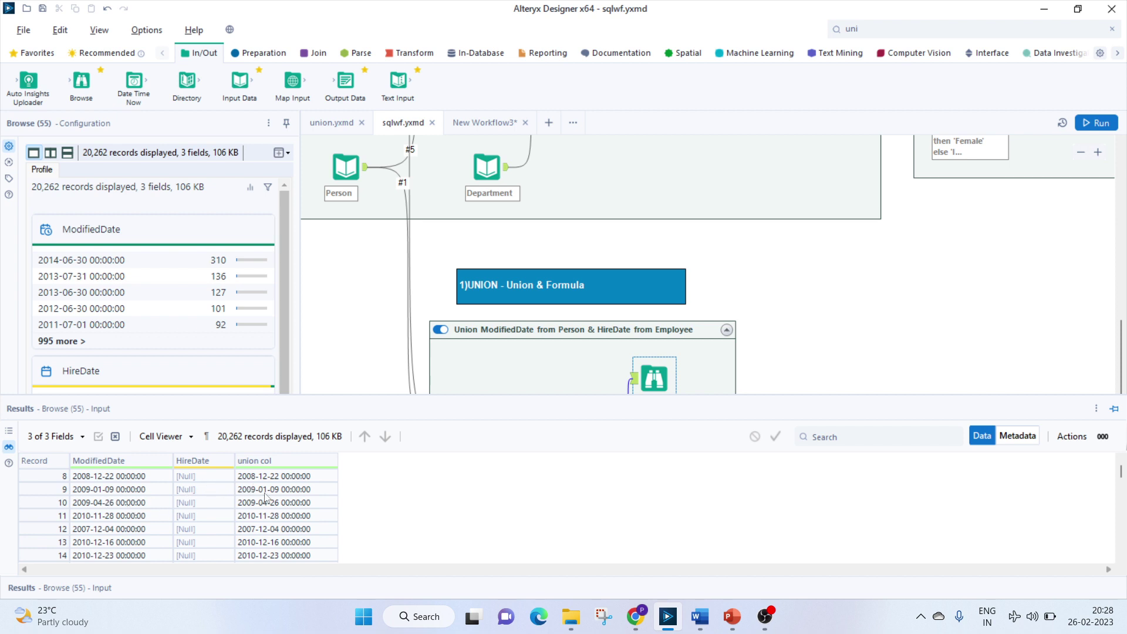
scroll(274, 502, "down", 18)
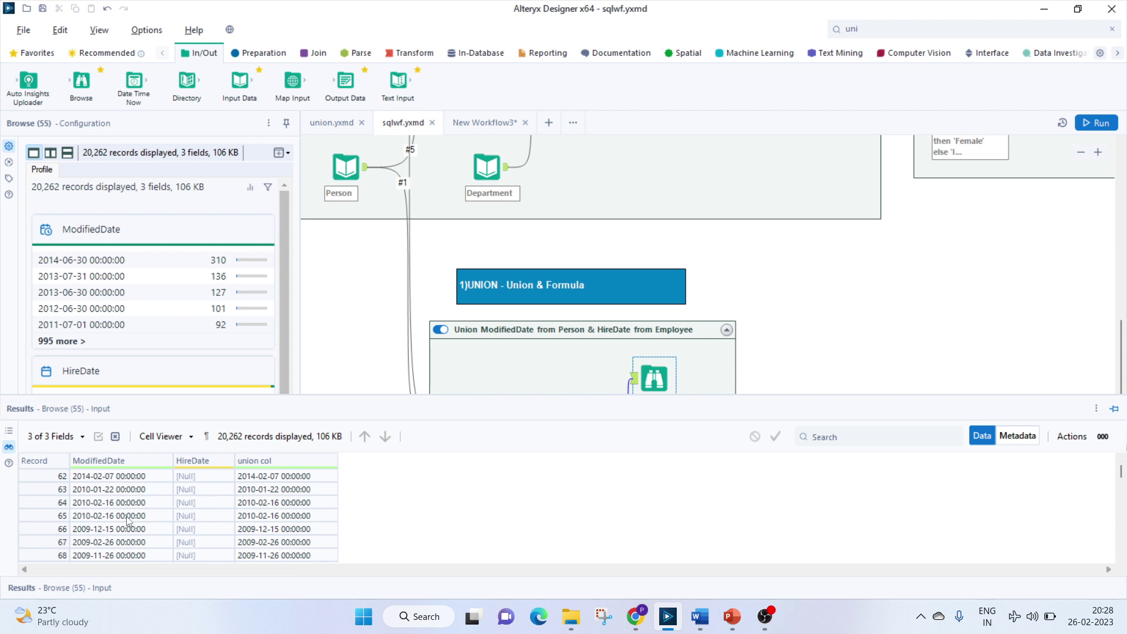
scroll(314, 521, "down", 2)
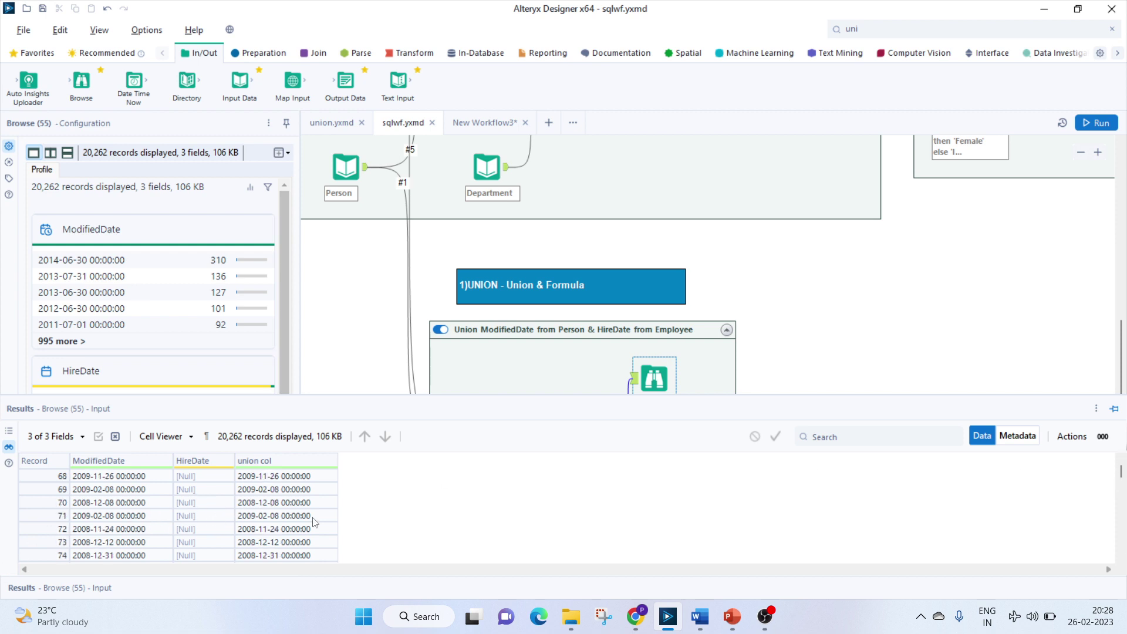
left_click_drag(1121, 472, 1121, 525)
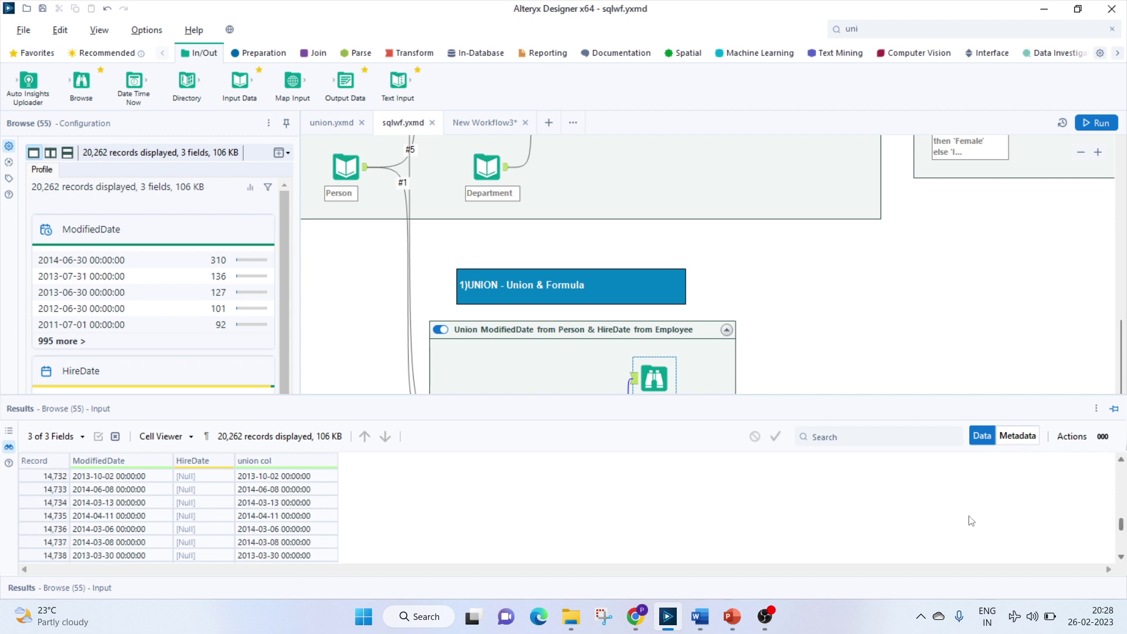
Return to the Deptwise Employee container and select its Summarize tool
scroll(529, 256, "up", 1)
scroll(529, 256, "up", 5)
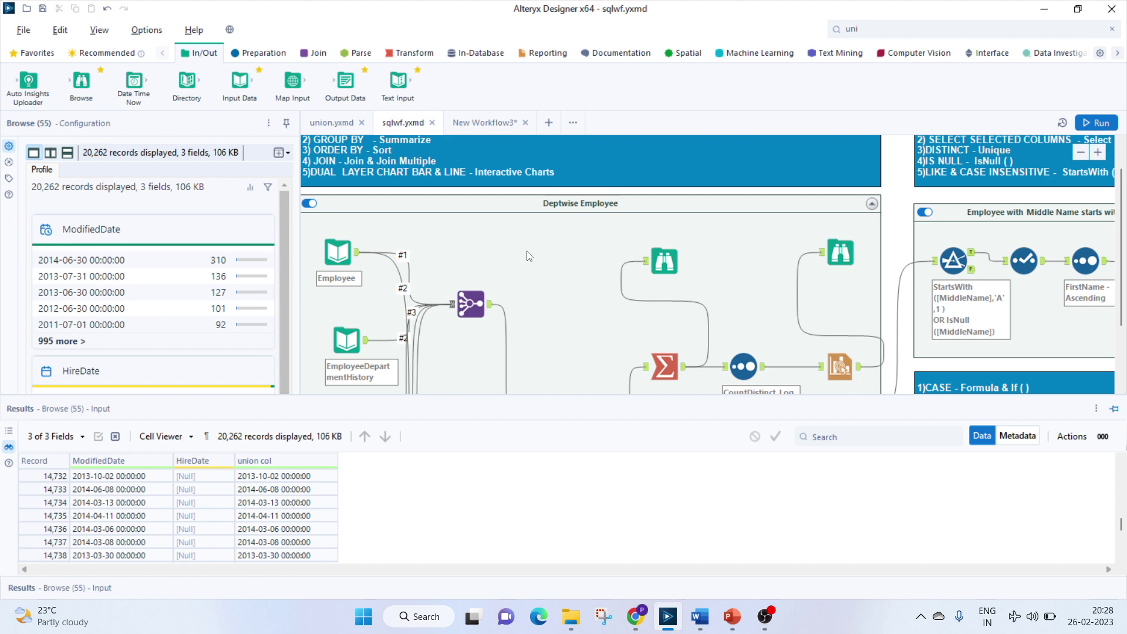
left_click(664, 366)
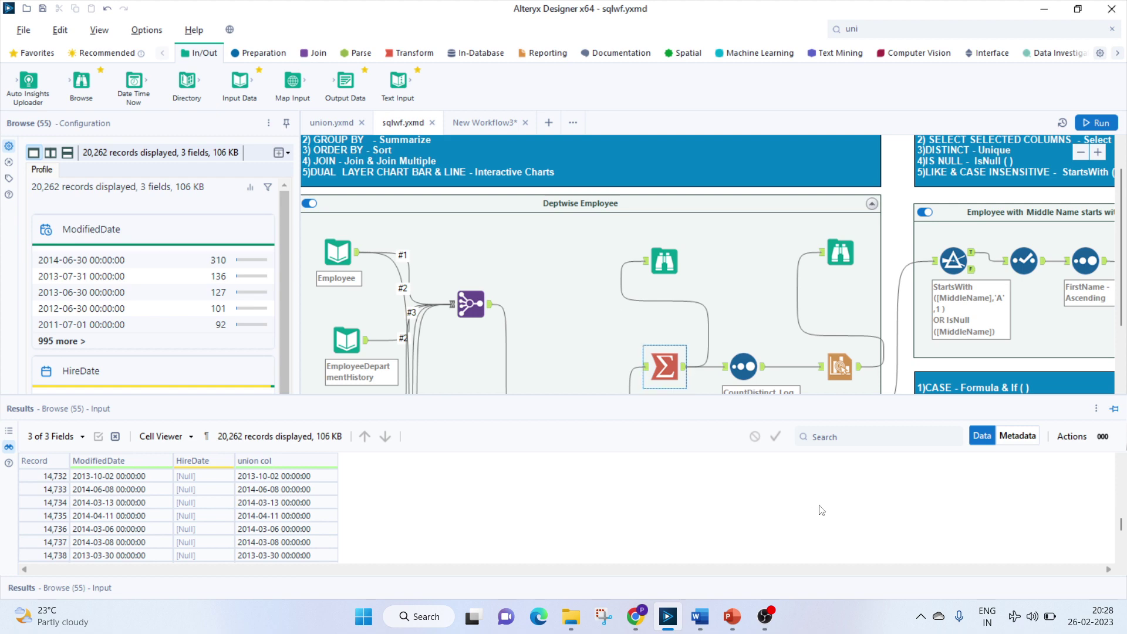